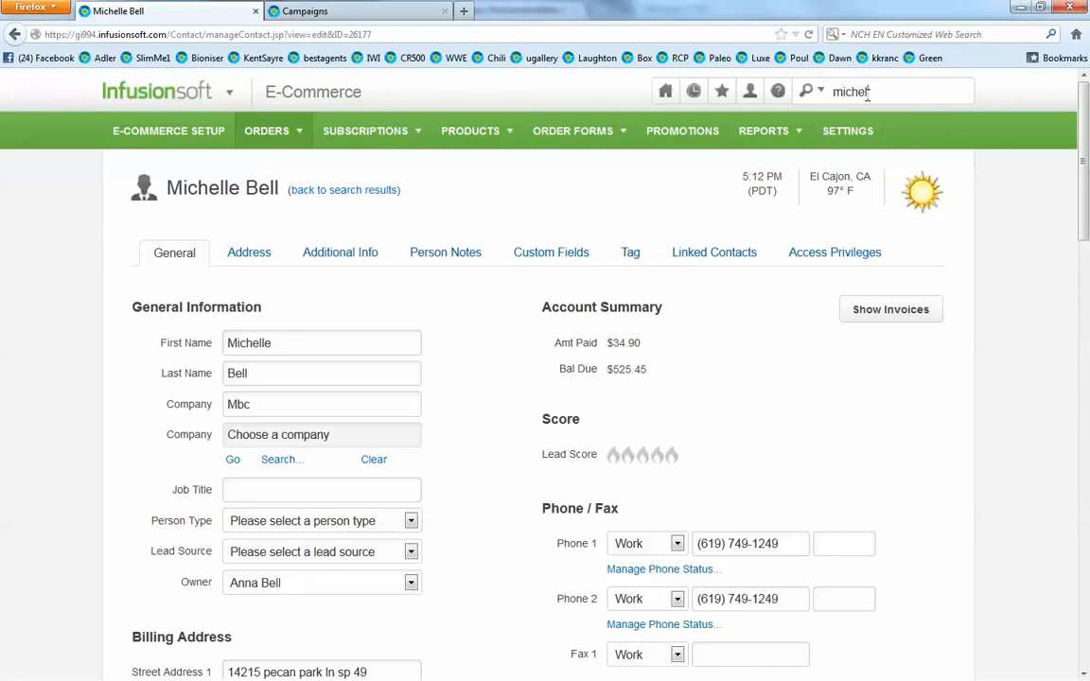
Step: Find the customer's contact record by first name and show the orders on that record
type("michell")
key("Return")
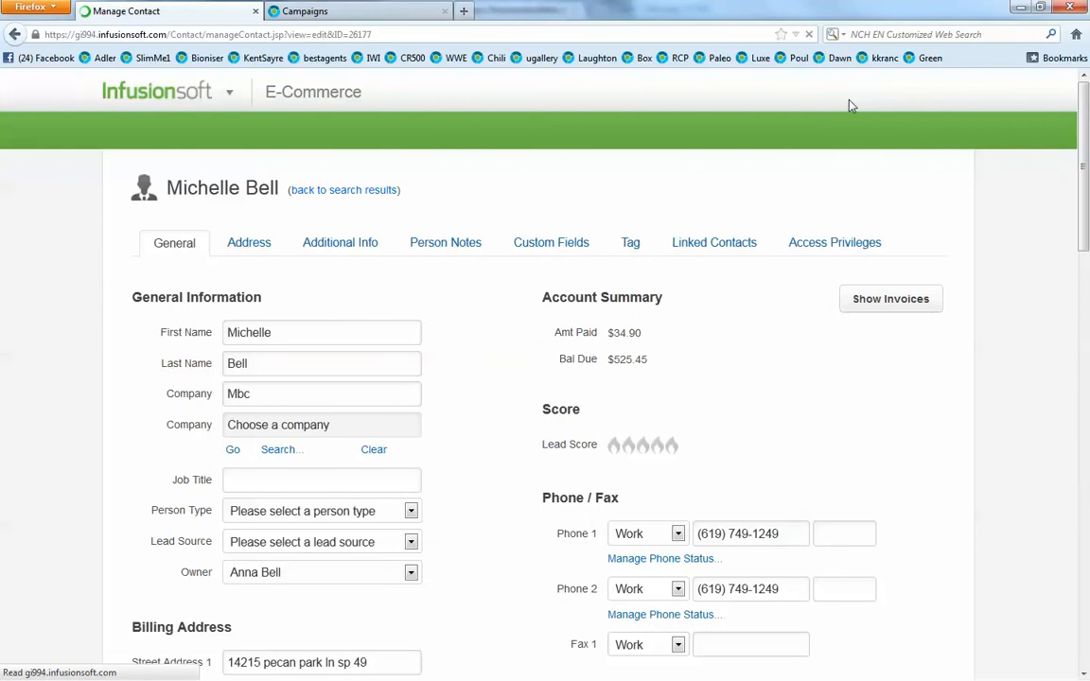
scroll(996, 248, "down", 3)
scroll(996, 248, "down", 9)
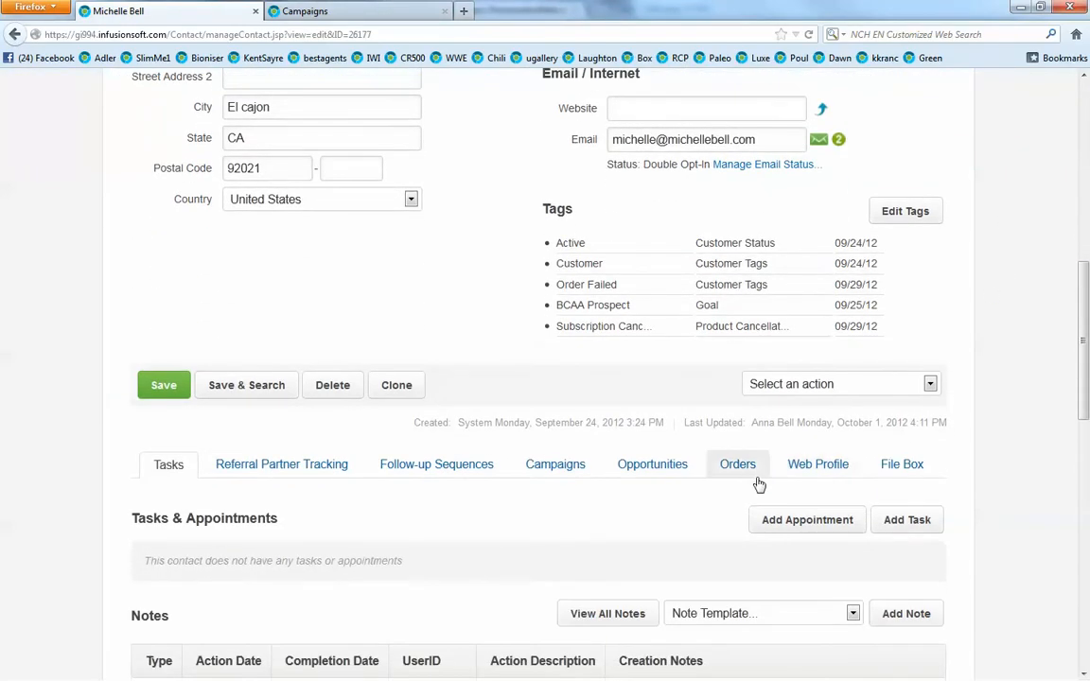
left_click(738, 464)
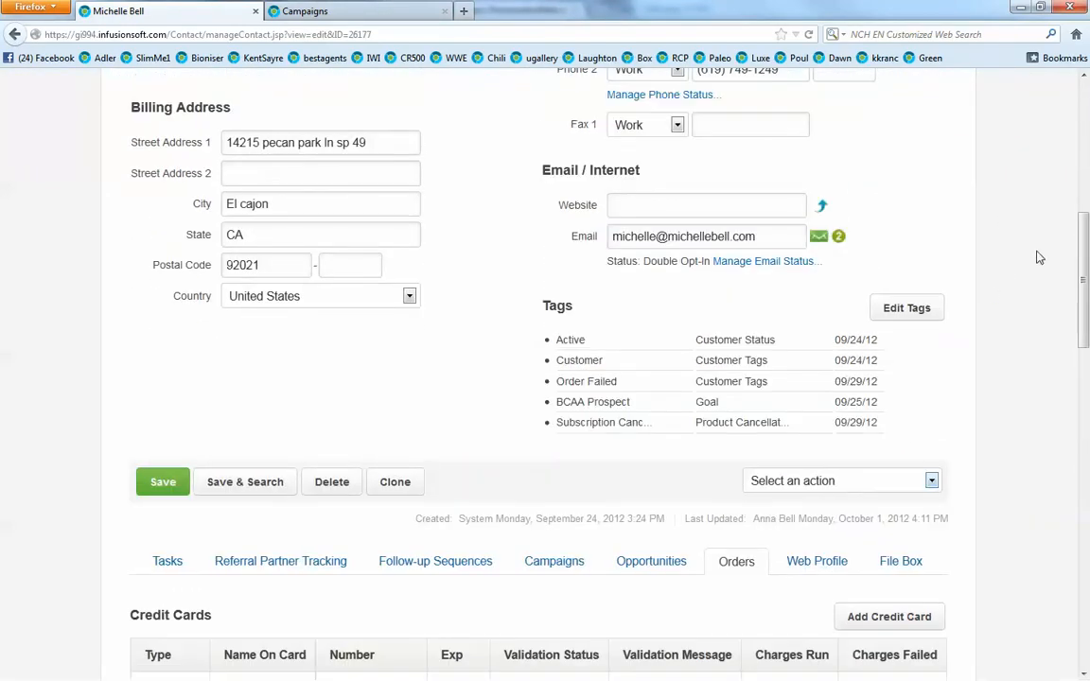
Step: Open the contact's subscription for 2 Bottles of Athletic Greens(2 -360g)-Loyalty Subscription
scroll(1038, 255, "down", 2)
scroll(1040, 257, "down", 14)
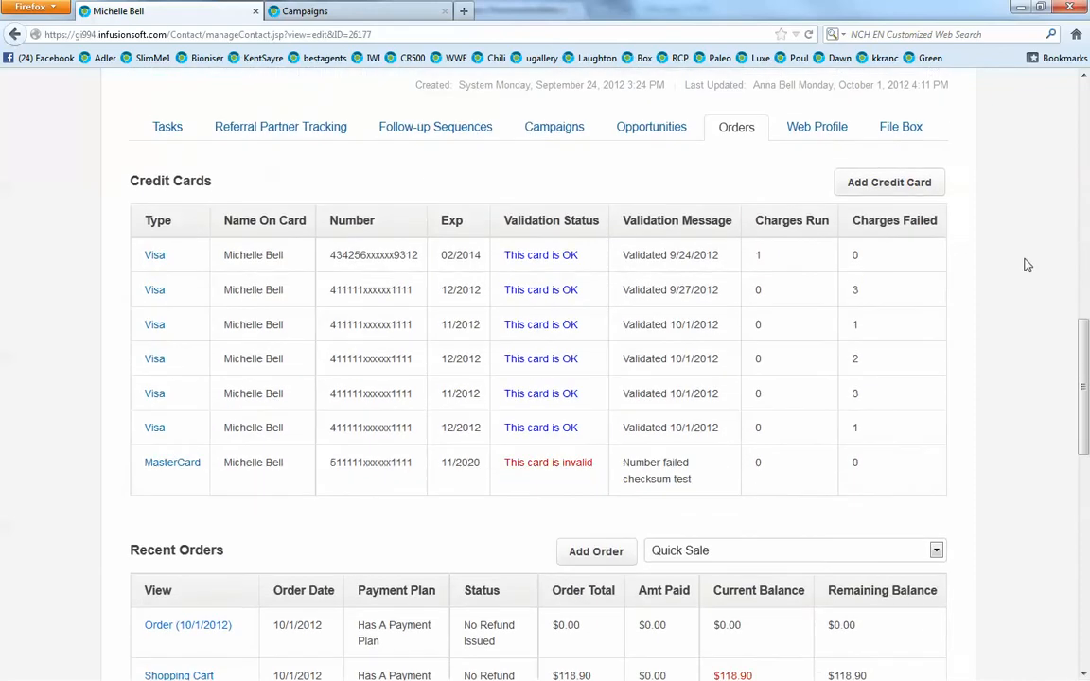
scroll(1025, 269, "down", 8)
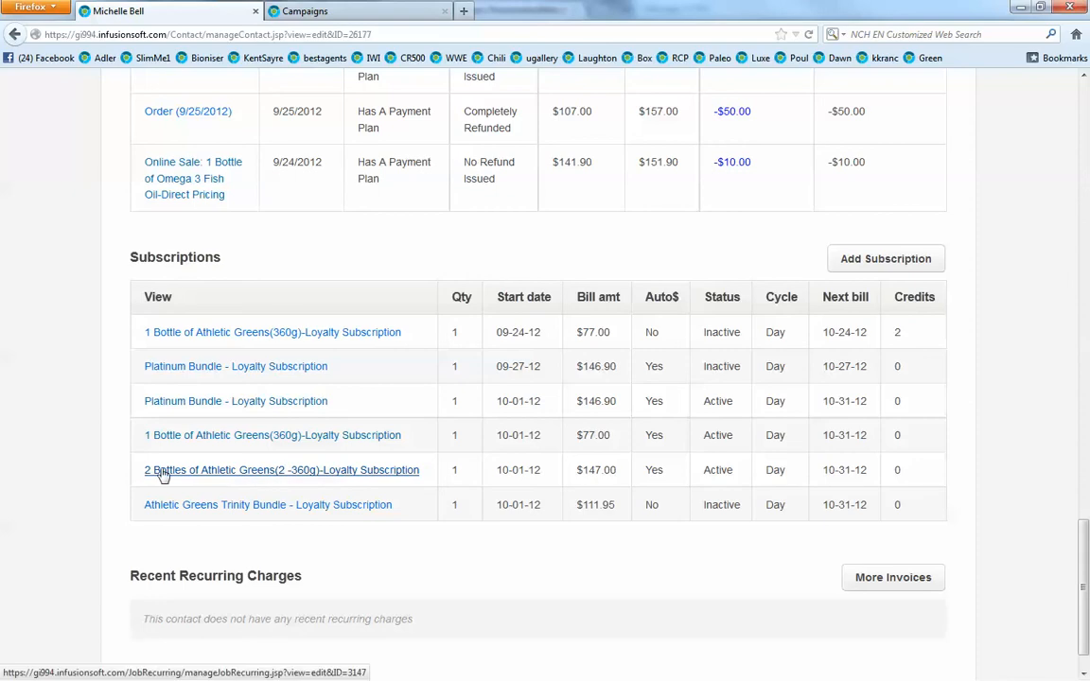
left_click(163, 472)
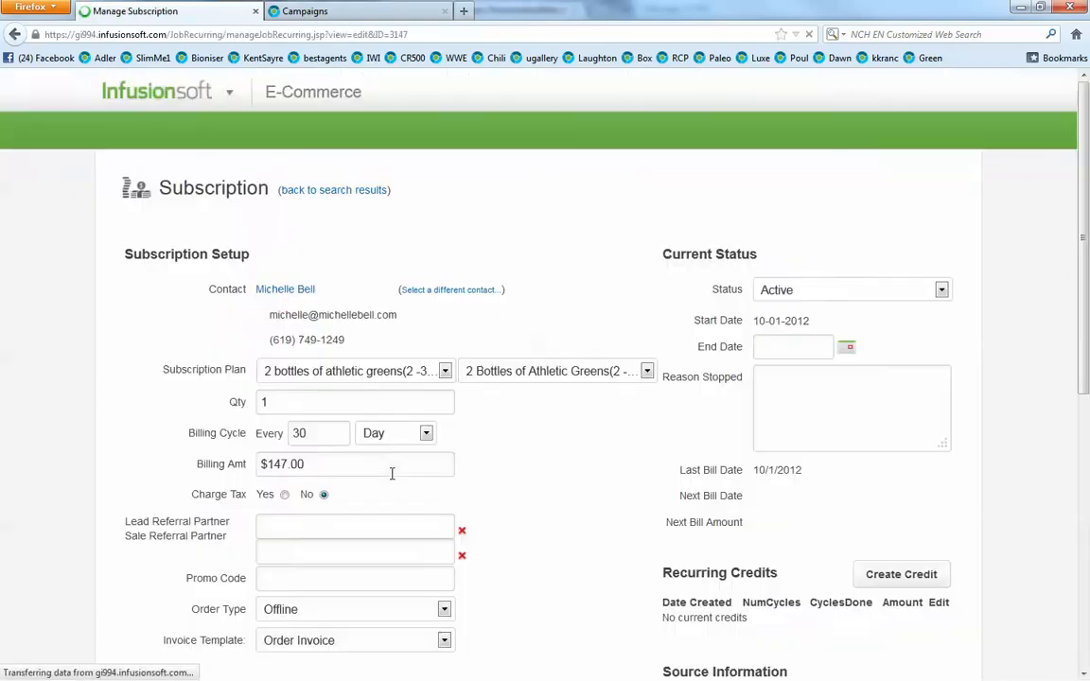
Step: Change the subscription plan to Athletic Greens Trinity Bundle - Loyalty Subscription, billed every 30 days
scroll(489, 454, "down", 2)
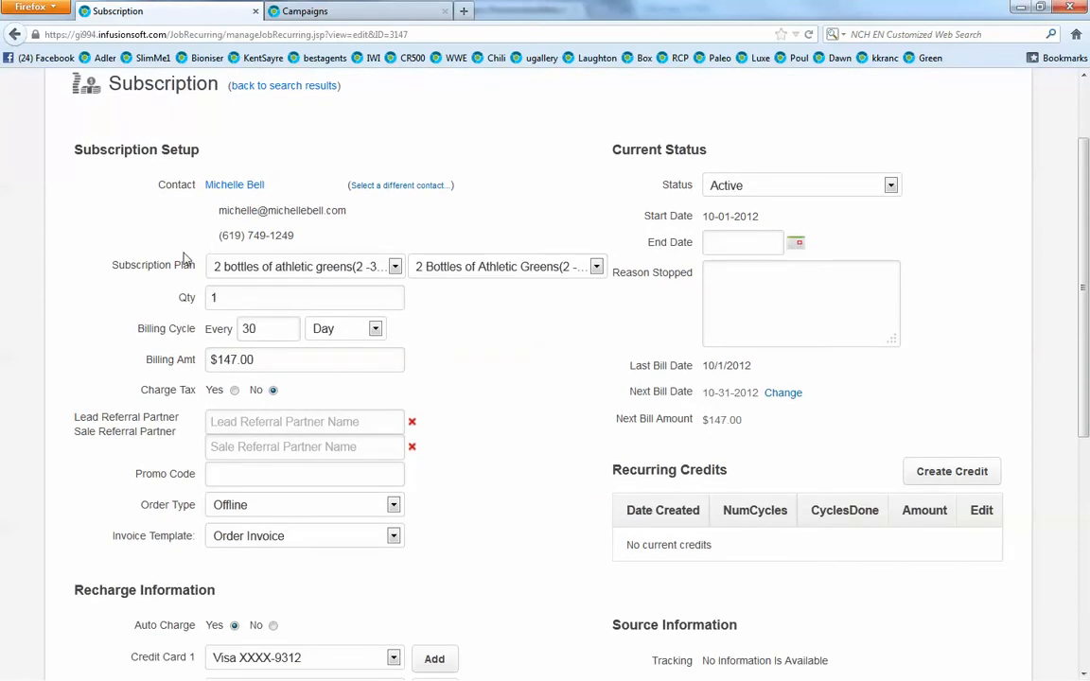
left_click(395, 267)
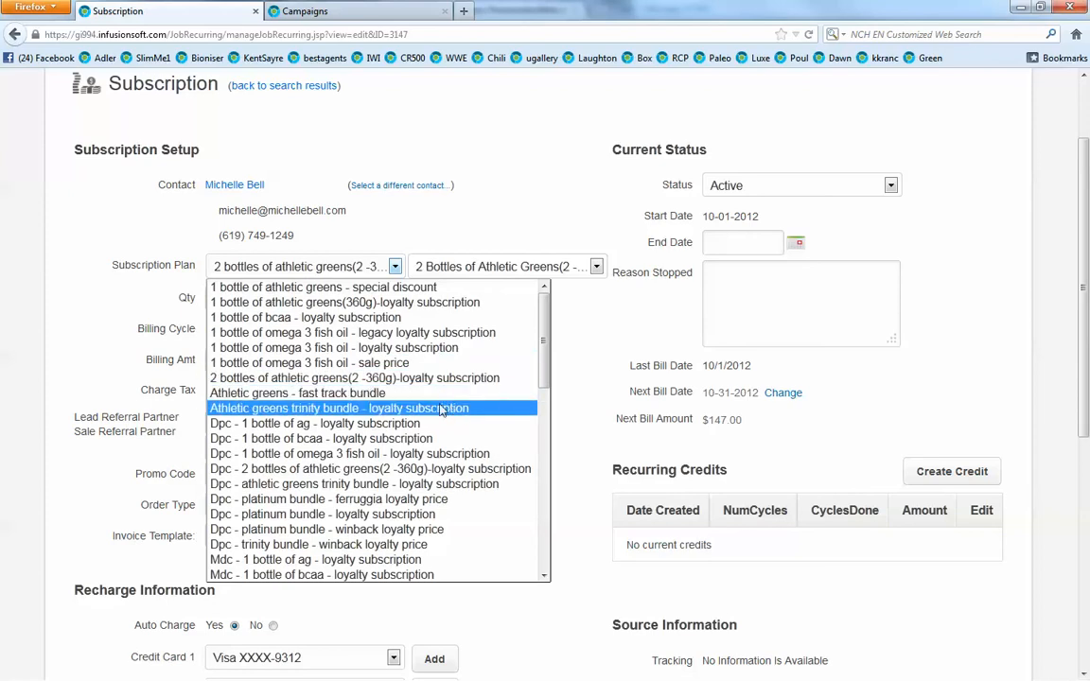
left_click(355, 409)
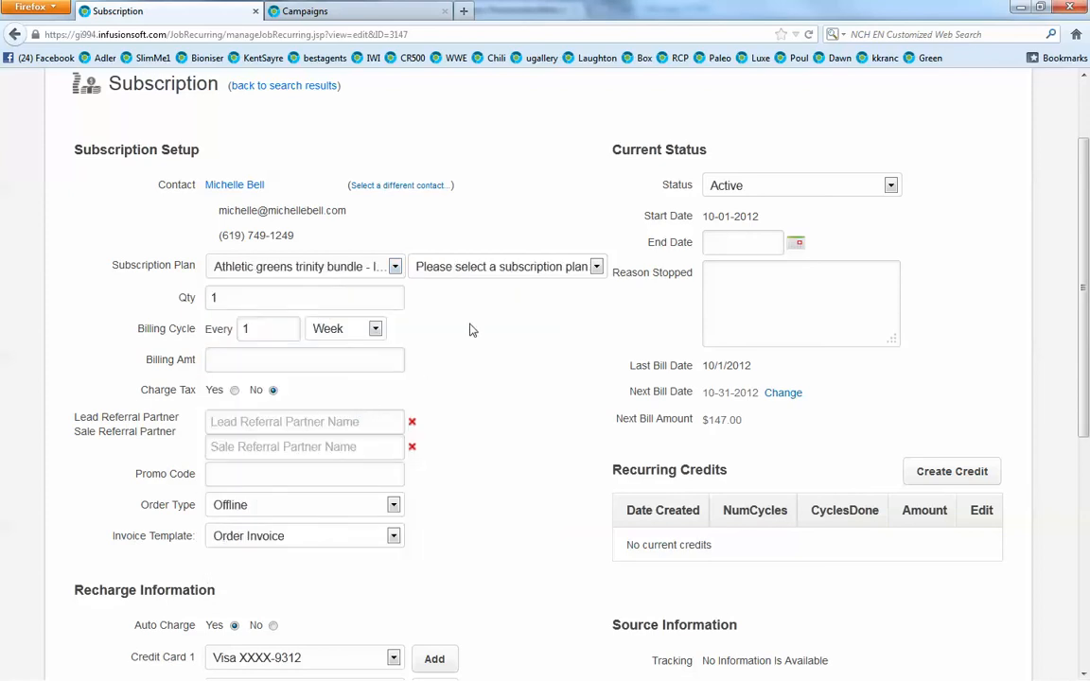
left_click(596, 268)
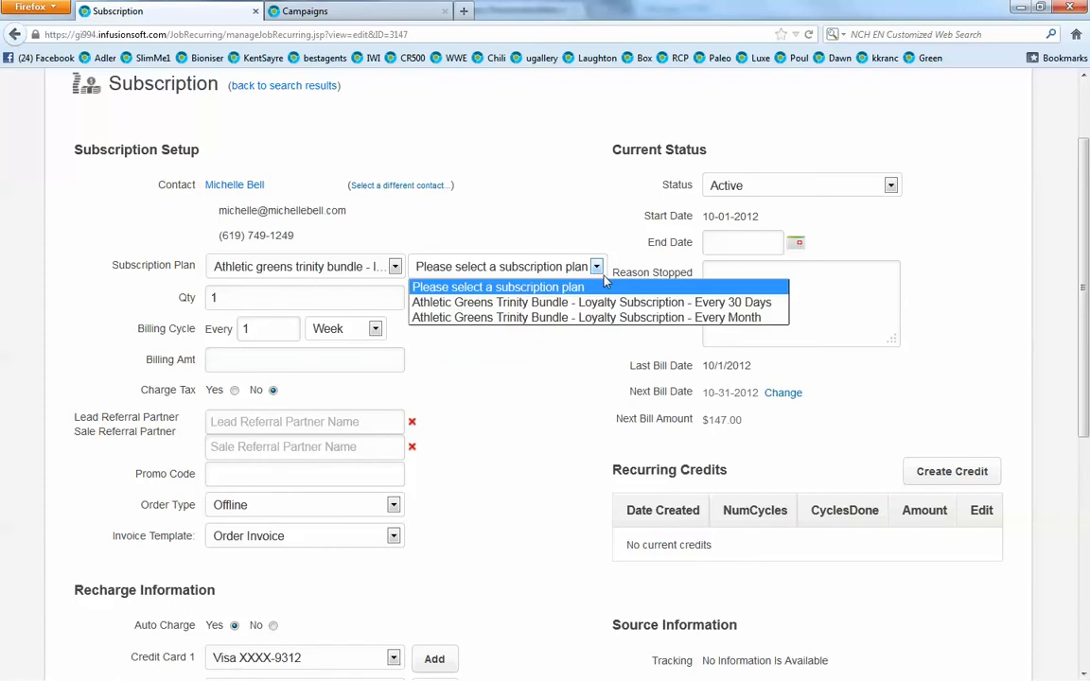
left_click(709, 318)
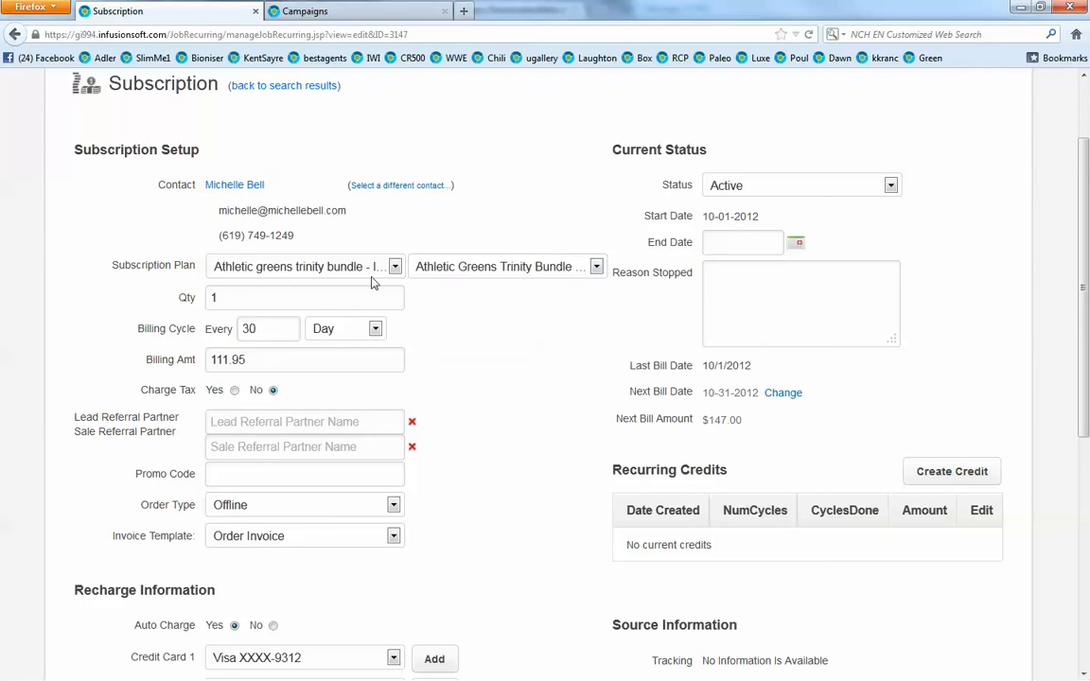
Step: Set the subscription's billing amount to 140.00
left_click_drag(238, 299, 189, 295)
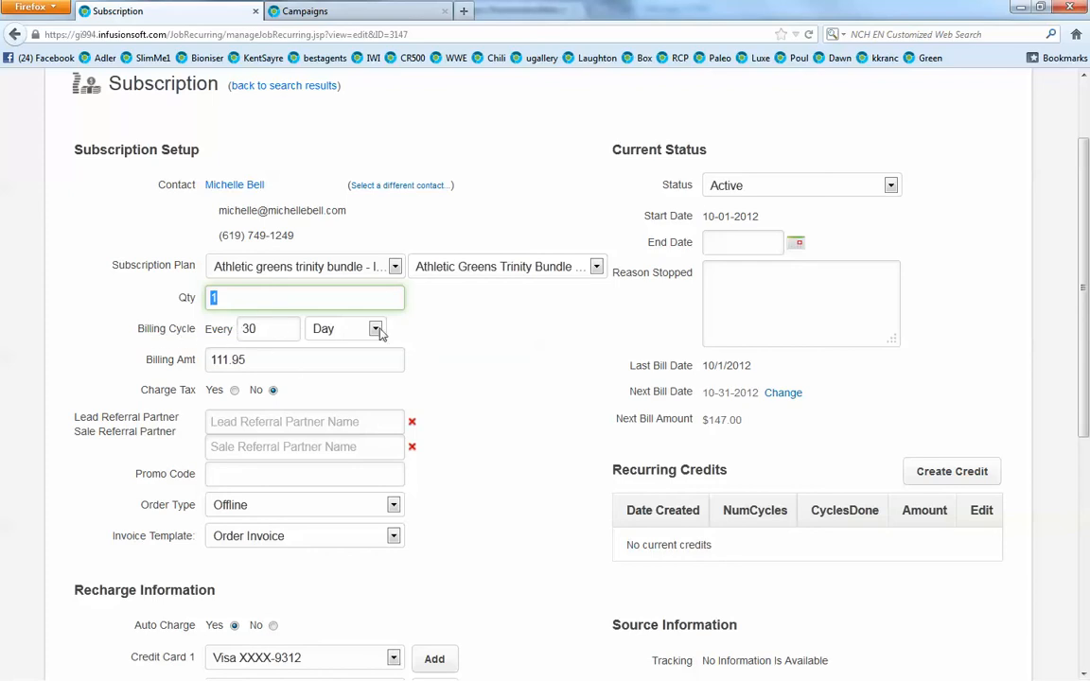
left_click_drag(207, 360, 260, 360)
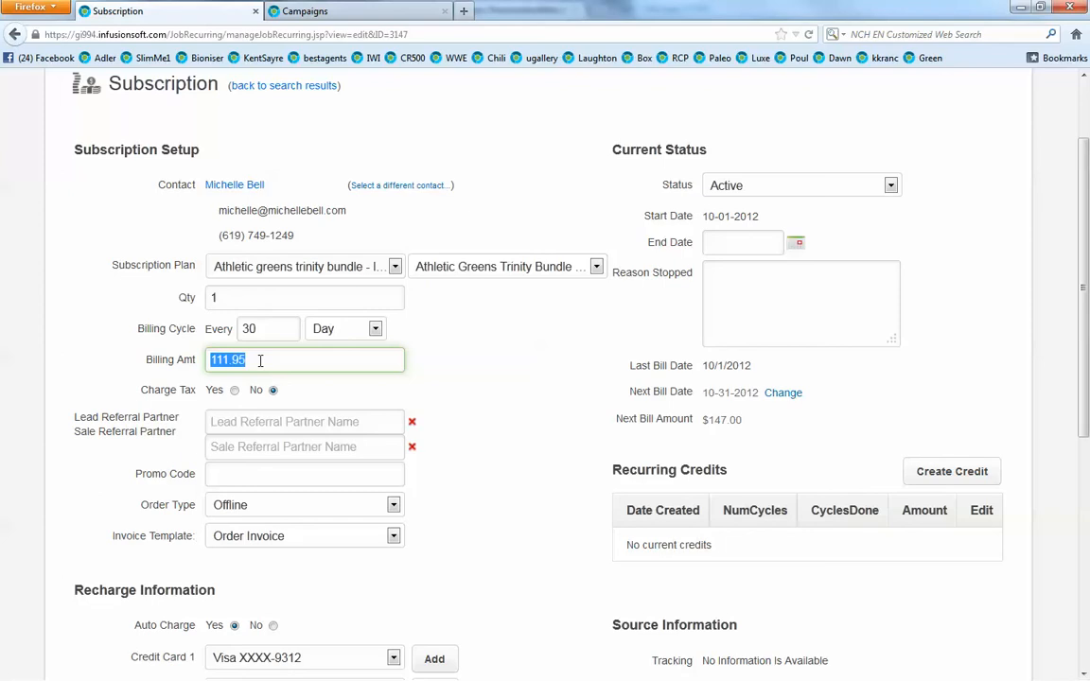
left_click(266, 361)
left_click_drag(210, 359, 175, 334)
type("140.00")
Step: Examine the subscription's referral partner, order type and invoice template settings
scroll(507, 368, "down", 2)
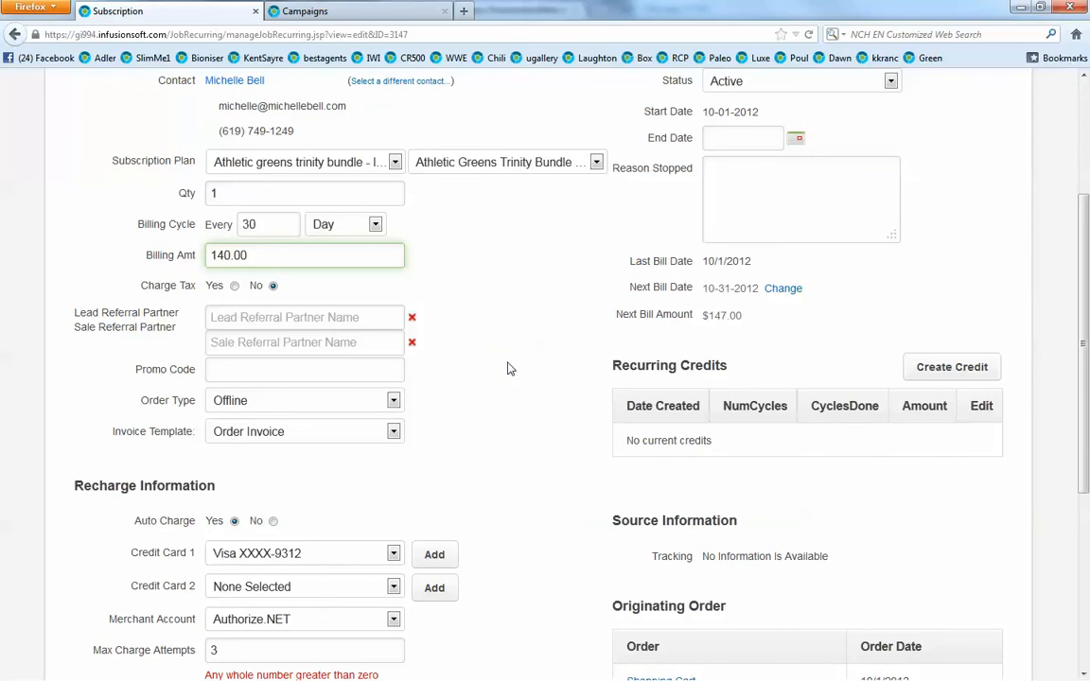
scroll(507, 368, "down", 2)
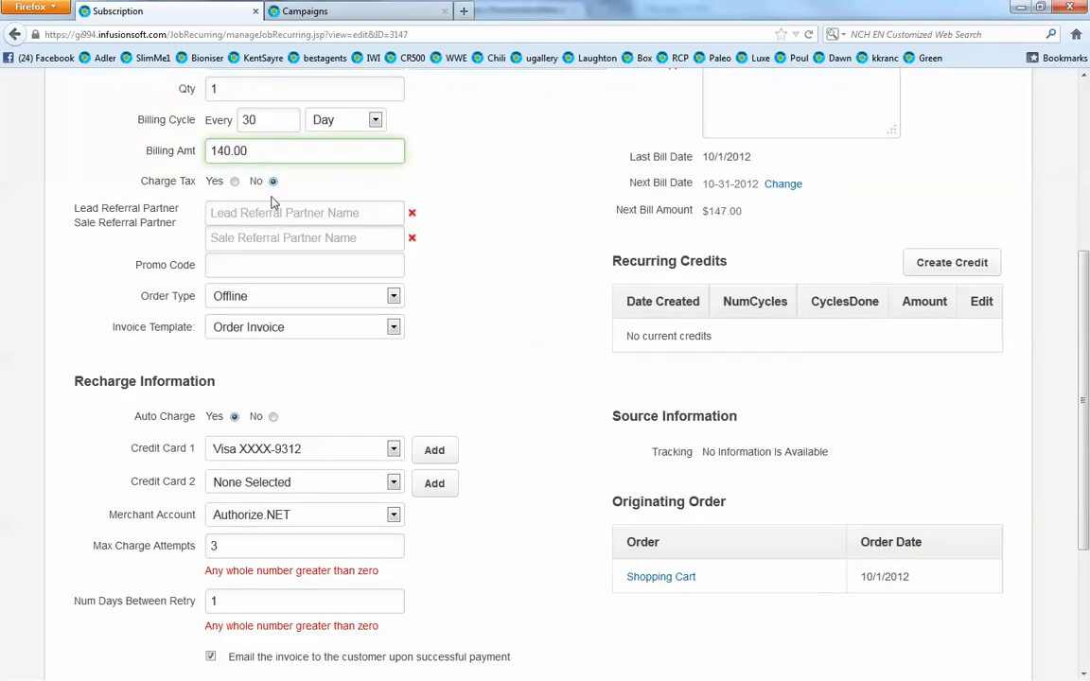
left_click(270, 212)
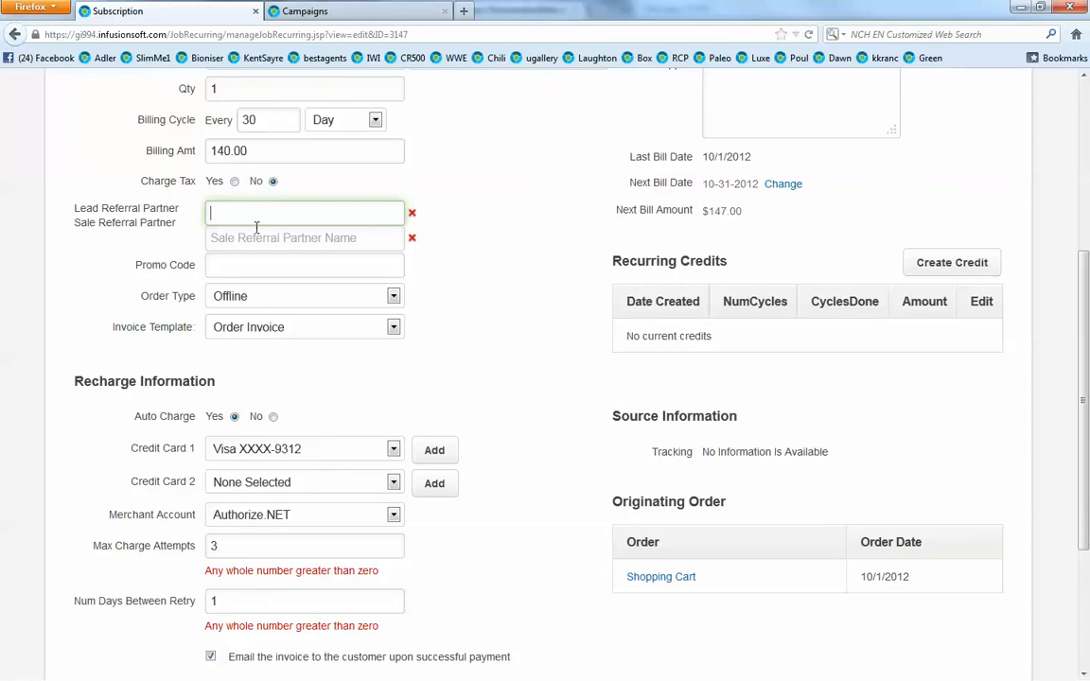
left_click(373, 297)
left_click(373, 297)
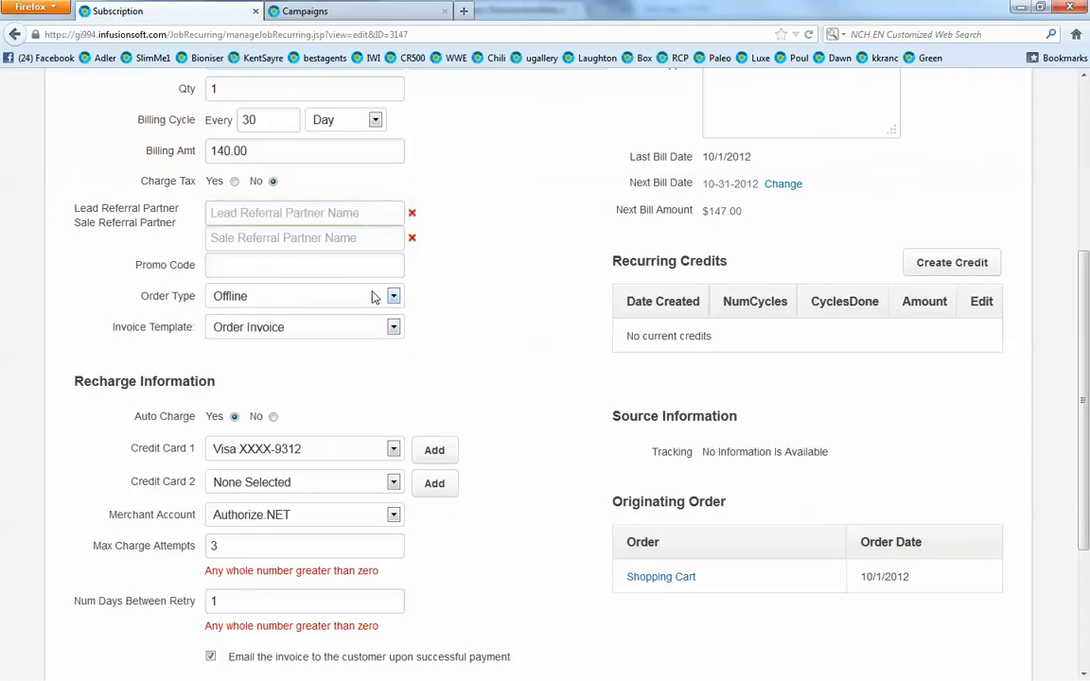
left_click(360, 326)
left_click(353, 362)
scroll(404, 355, "down", 4)
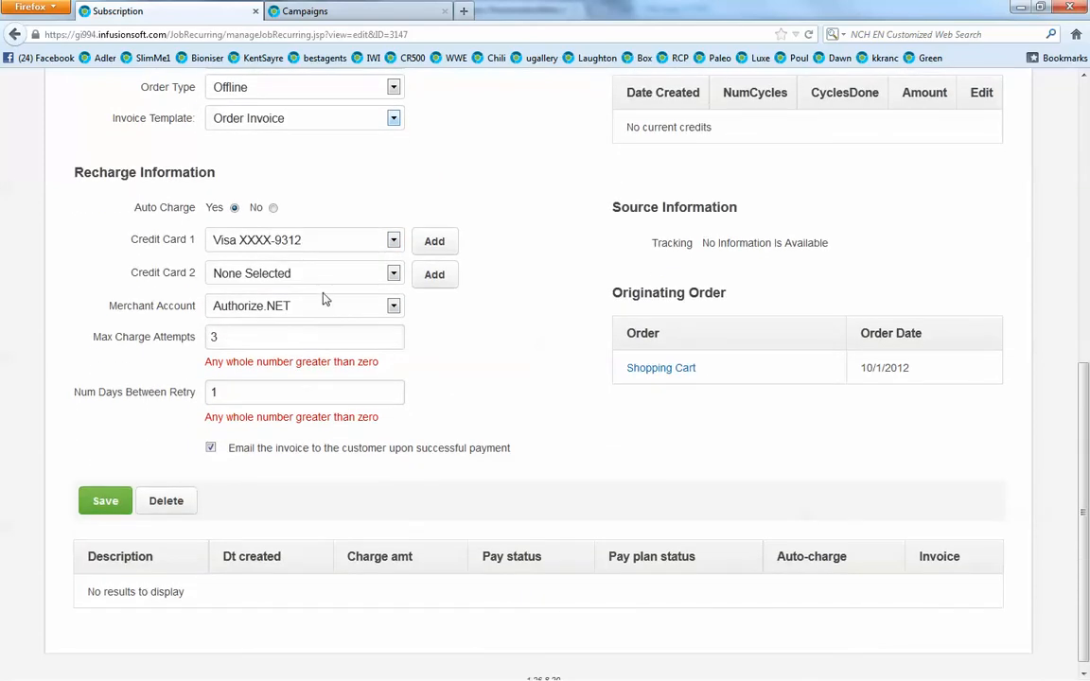
Step: Review the saved cards available for Credit Card 1 and the form for adding a new card
left_click(329, 246)
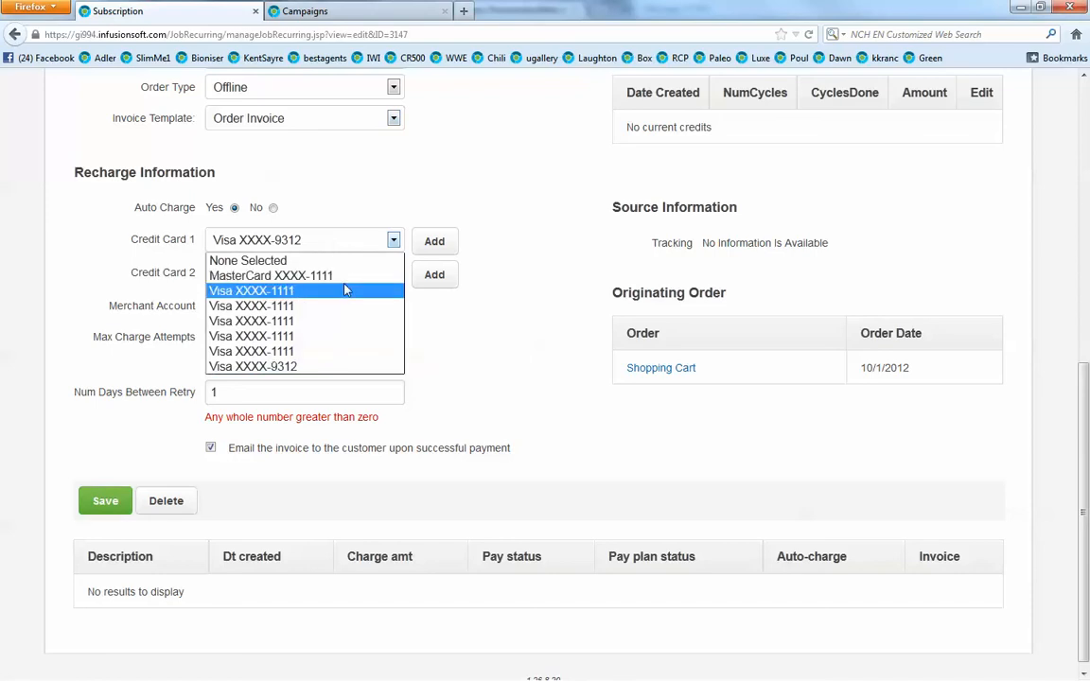
left_click(315, 367)
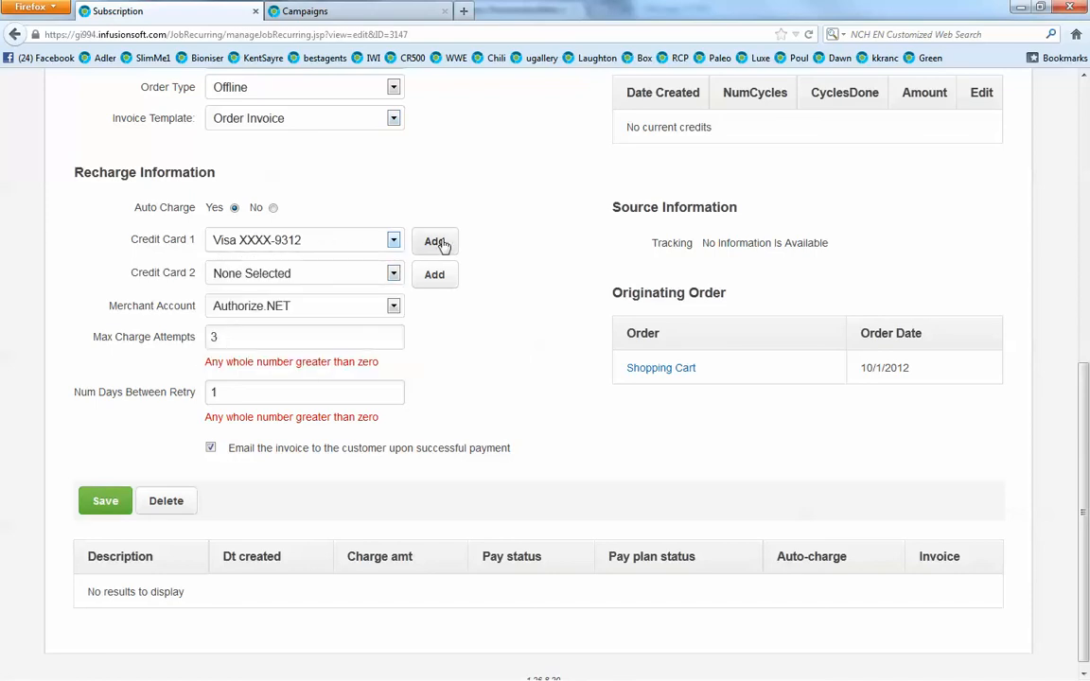
left_click(441, 243)
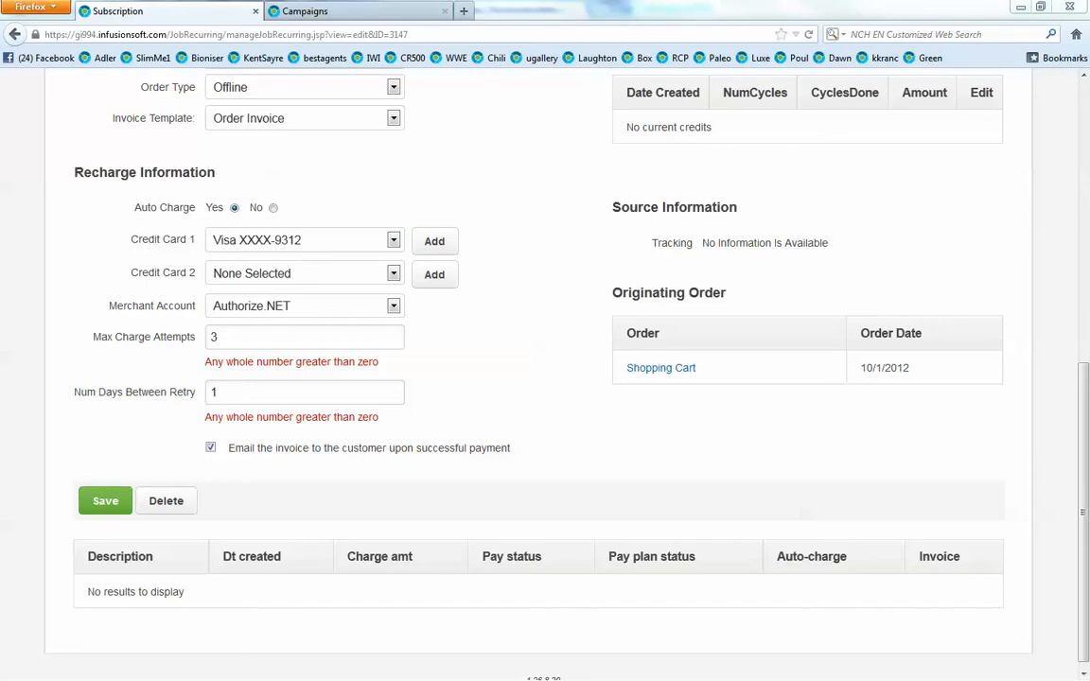
left_click_drag(440, 96, 820, 66)
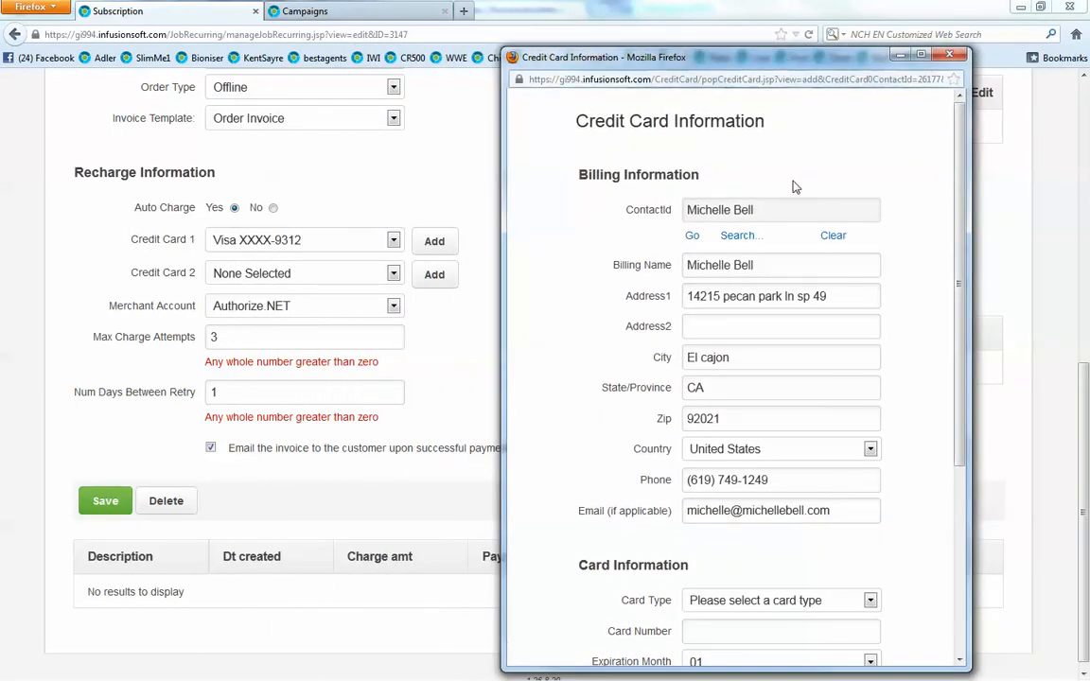
left_click_drag(958, 255, 967, 393)
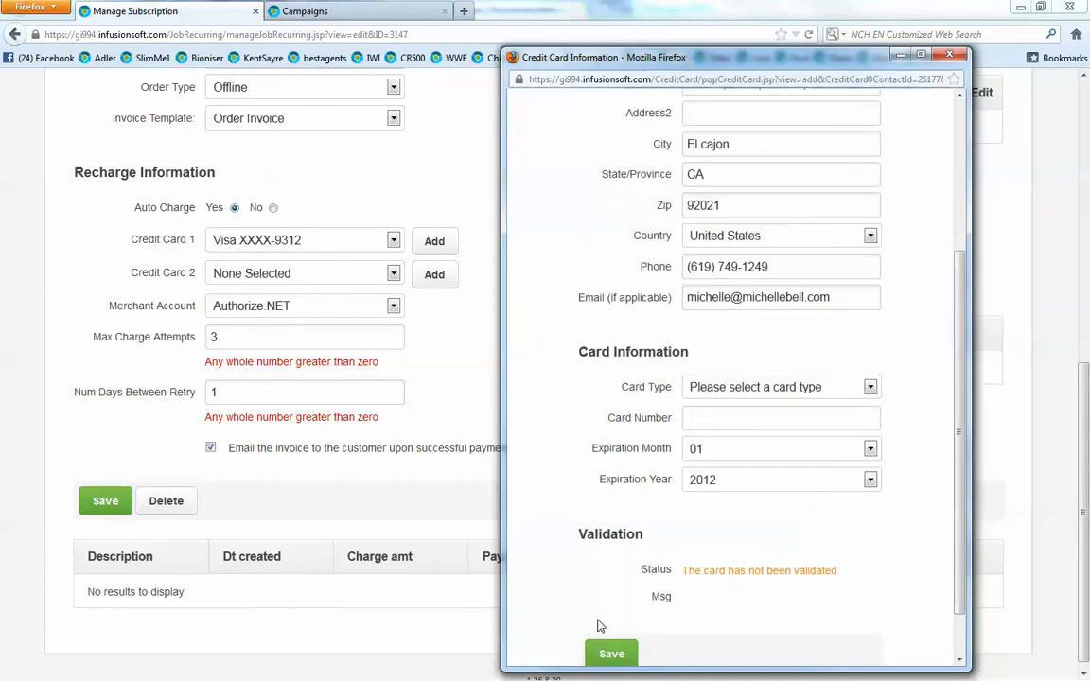
left_click(613, 654)
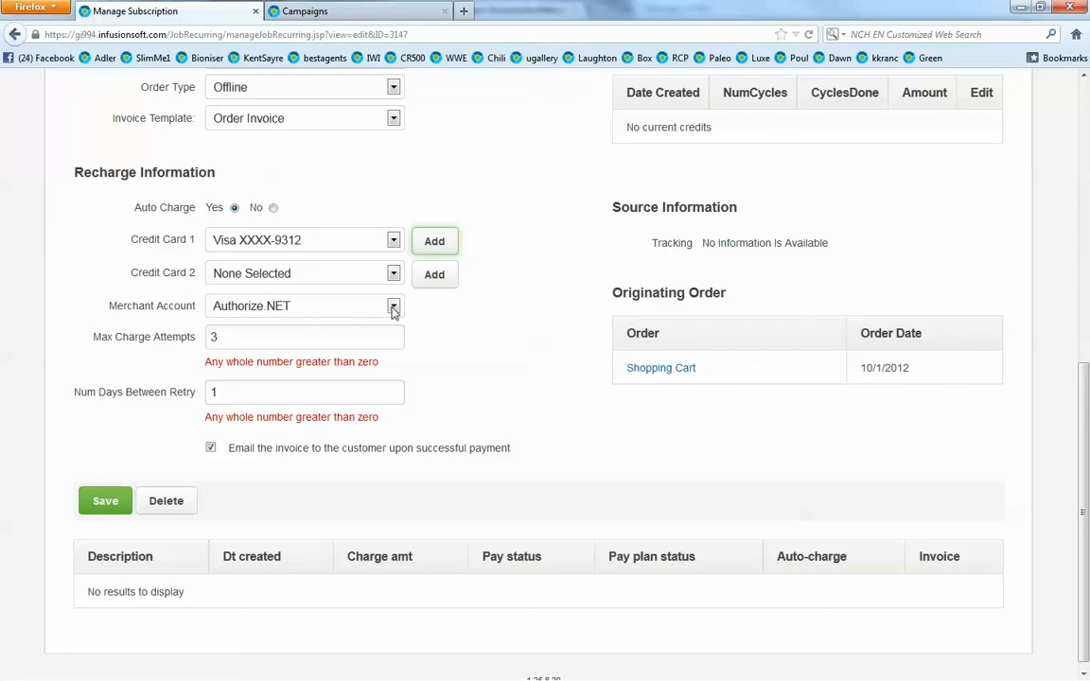
Step: Examine the merchant account choices and the maximum charge attempts setting
left_click(394, 308)
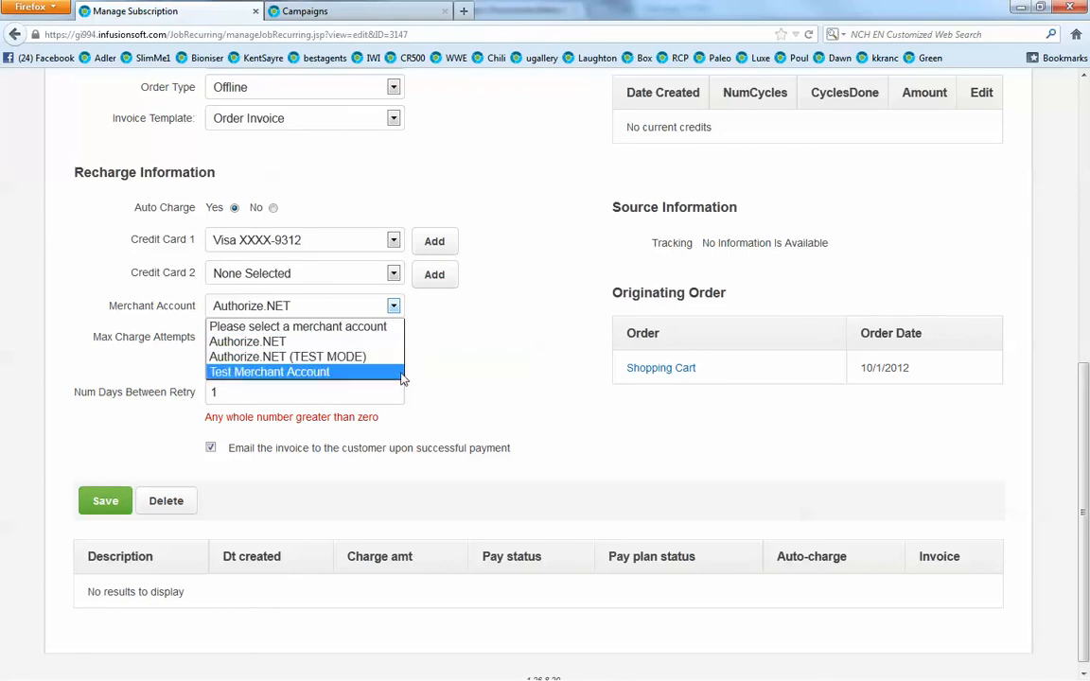
left_click(205, 310)
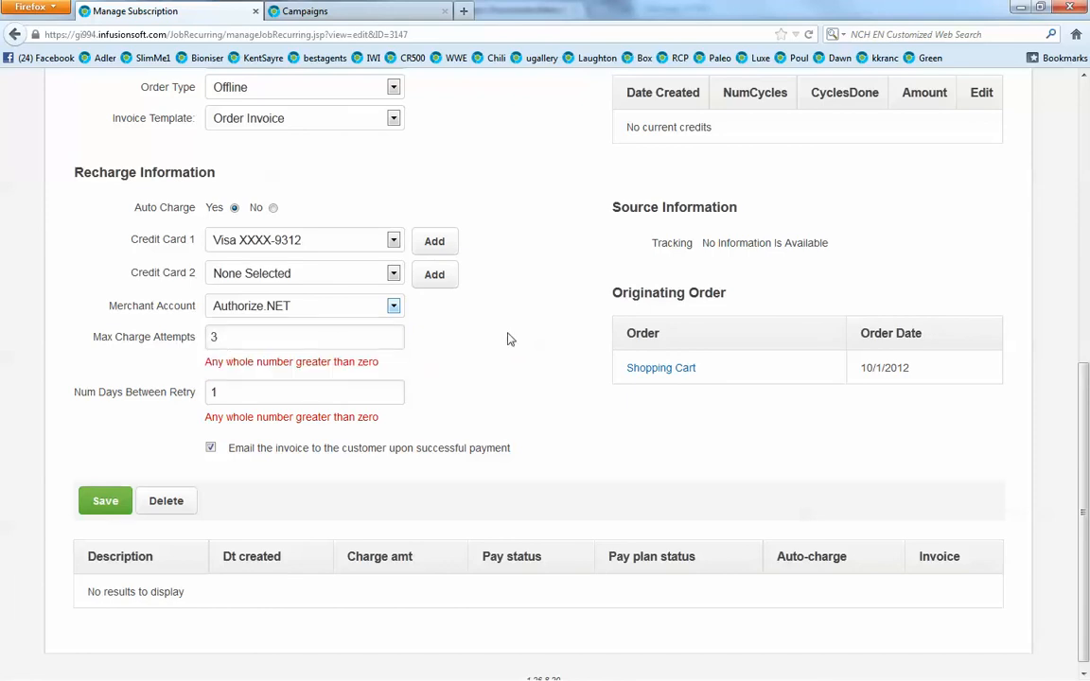
key("Tab")
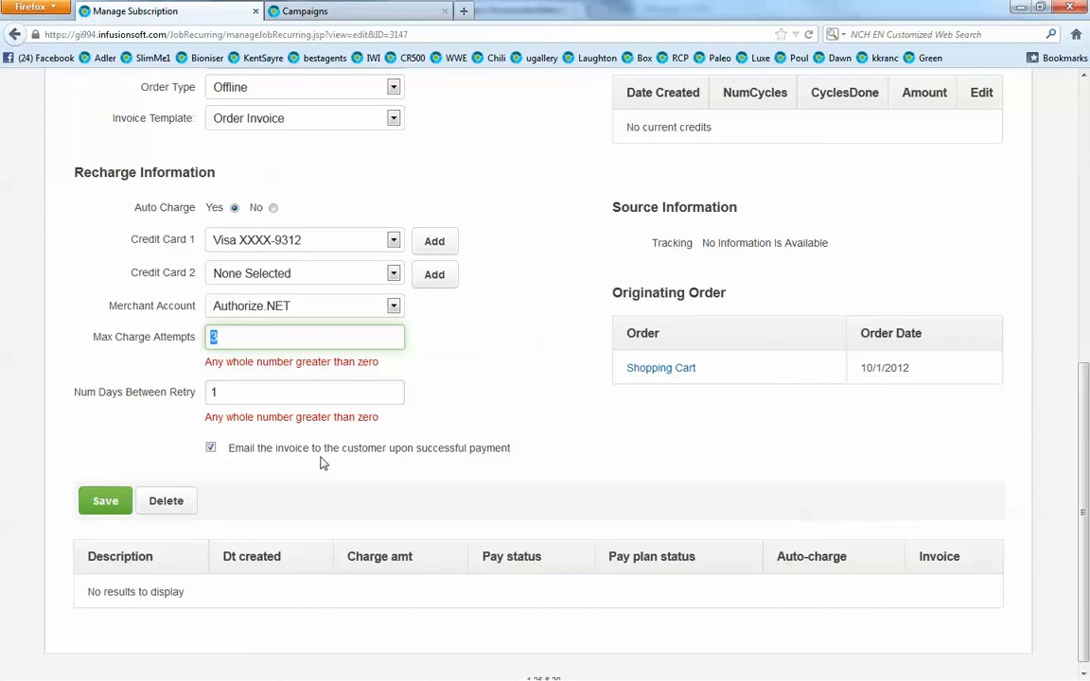
Step: Examine the end date and reason stopped fields under the subscription's current status
scroll(321, 463, "up", 5)
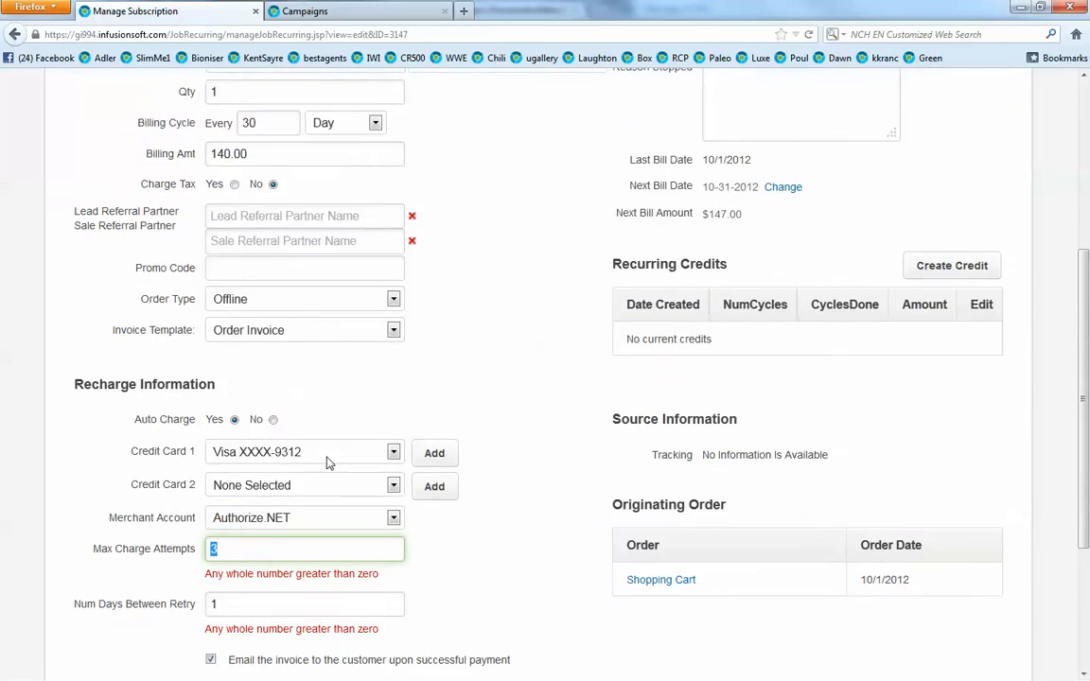
scroll(485, 387, "up", 1)
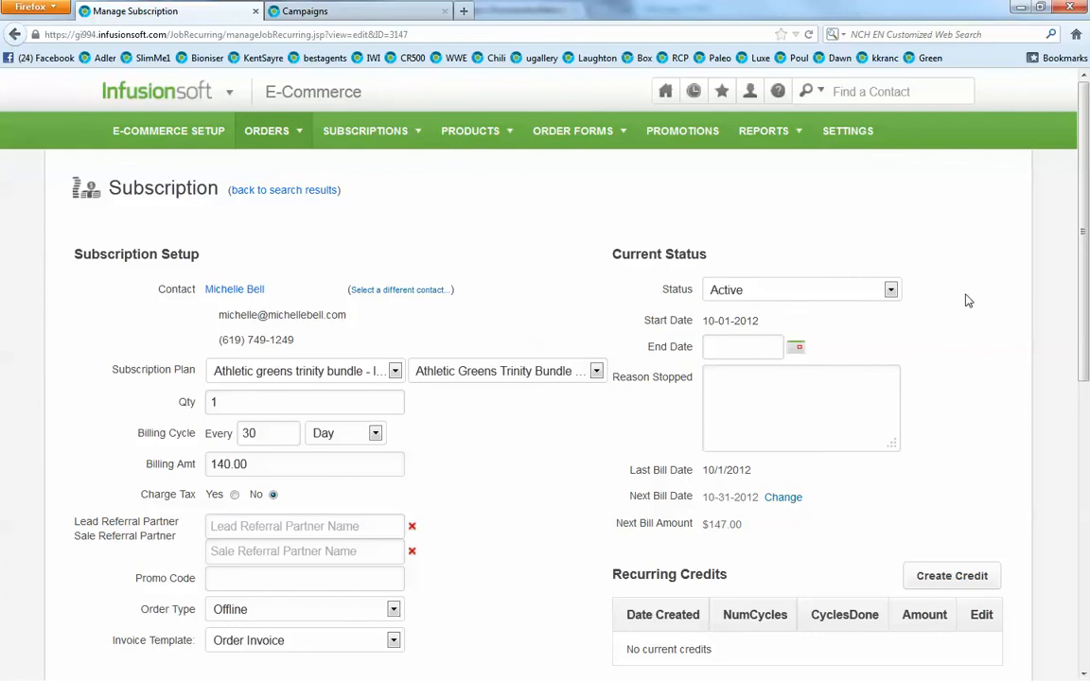
scroll(974, 300, "down", 2)
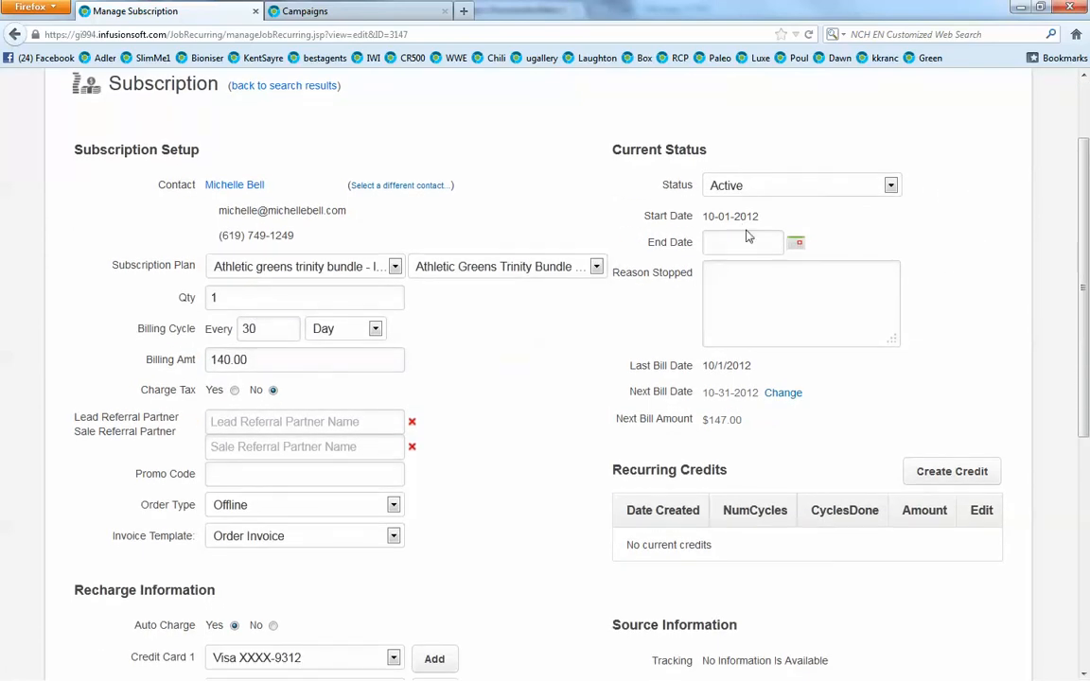
left_click(736, 241)
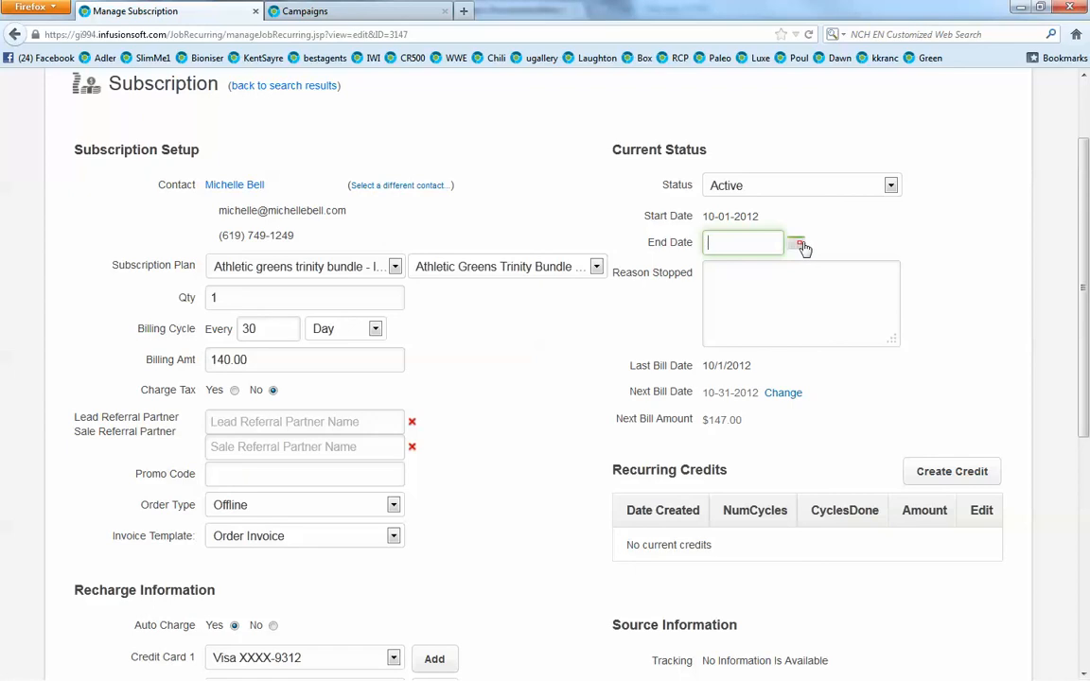
left_click(779, 297)
Step: Open the next bill date for changing and choose 10-02-2012 as the new bill date
scroll(777, 297, "down", 2)
scroll(776, 297, "down", 1)
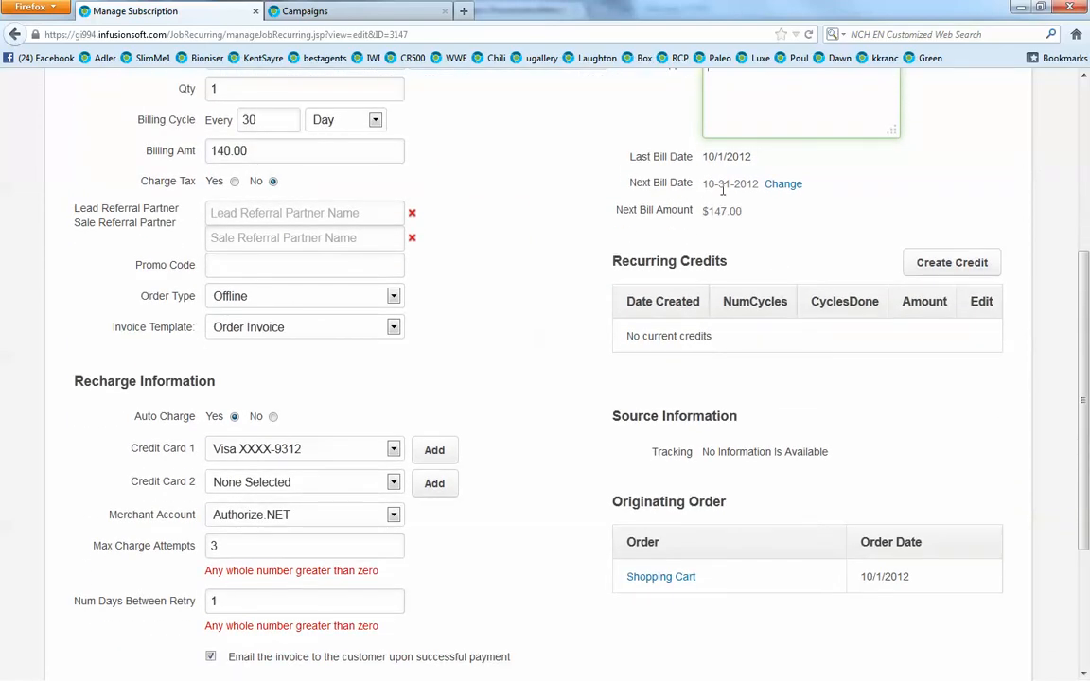
left_click(795, 187)
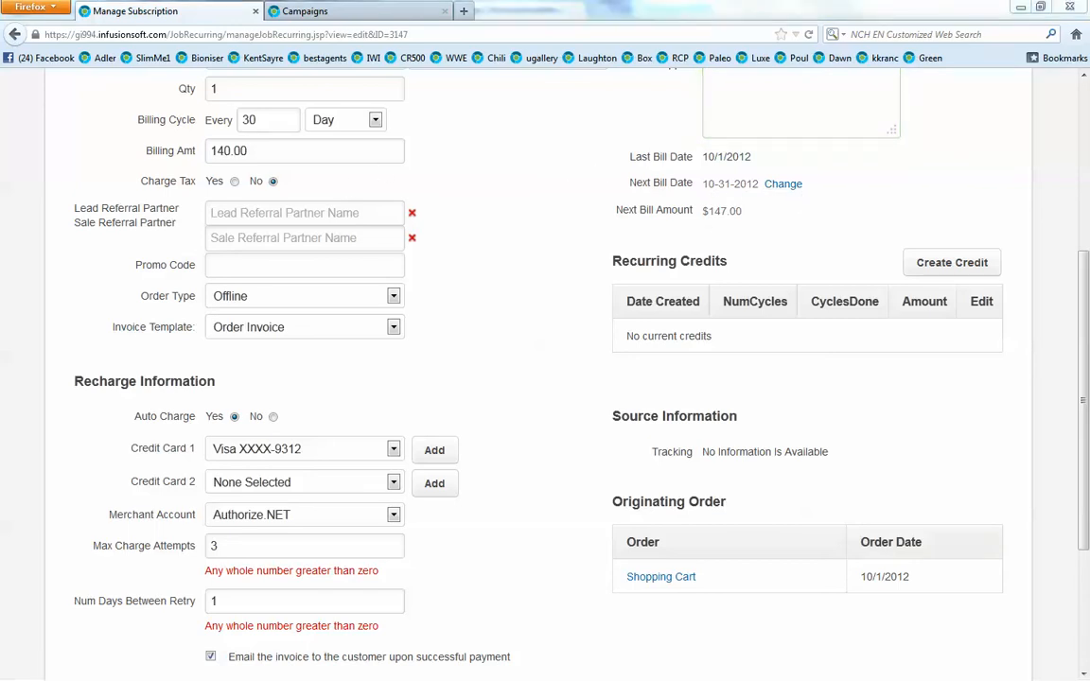
left_click_drag(0, 134, 826, 140)
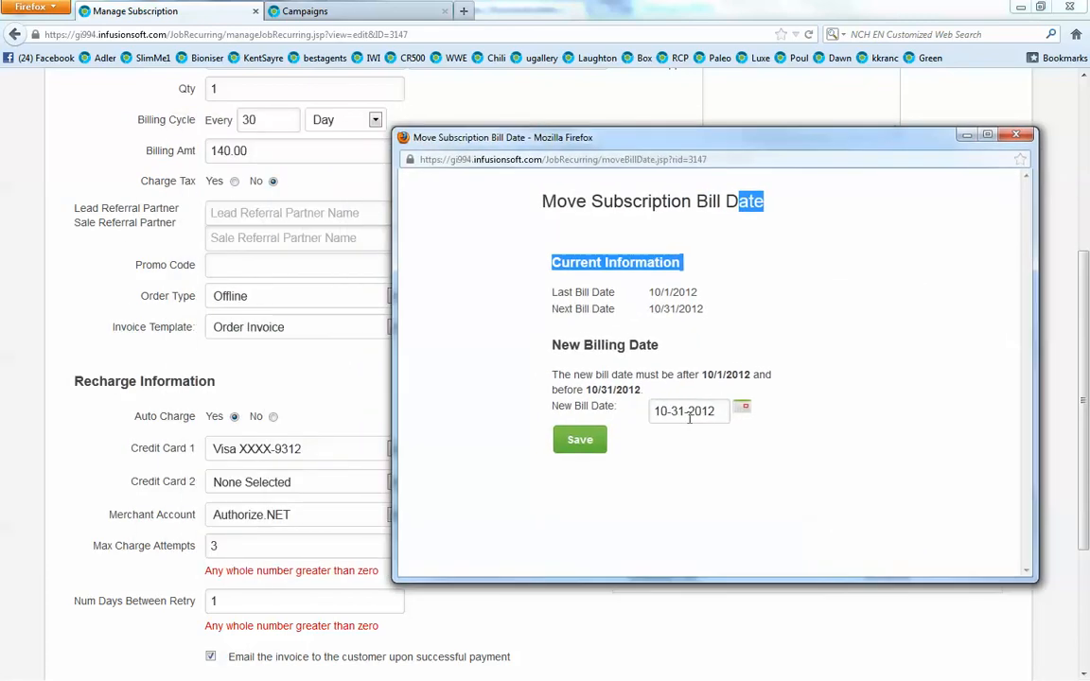
left_click(745, 409)
left_click(711, 507)
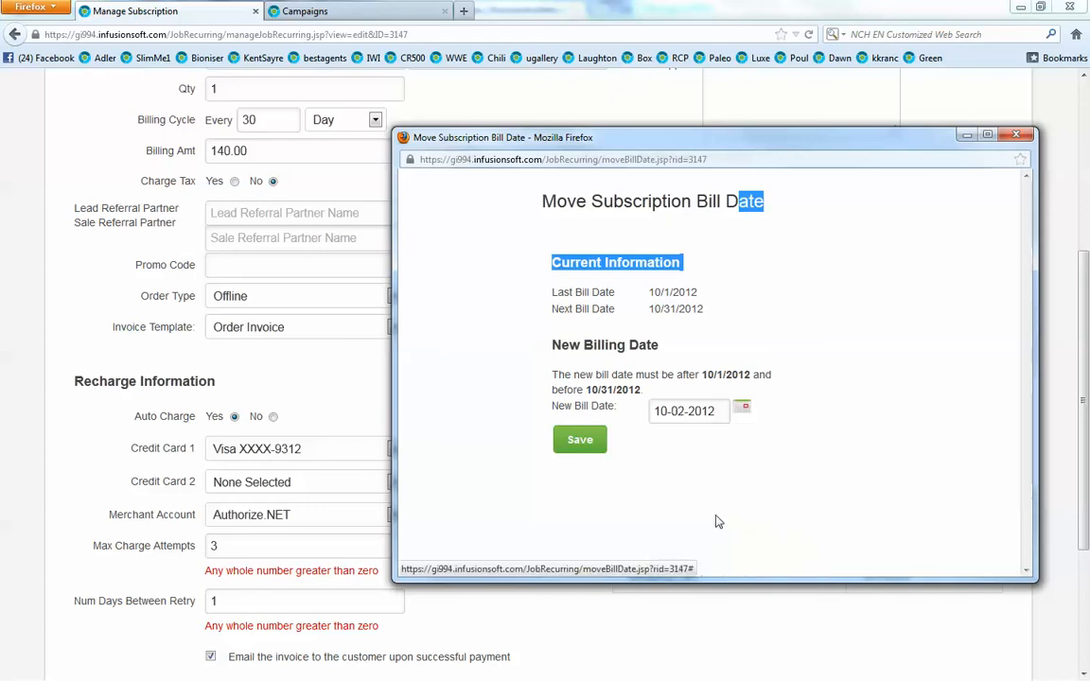
Step: Save the new bill date and the updated subscription
left_click(582, 442)
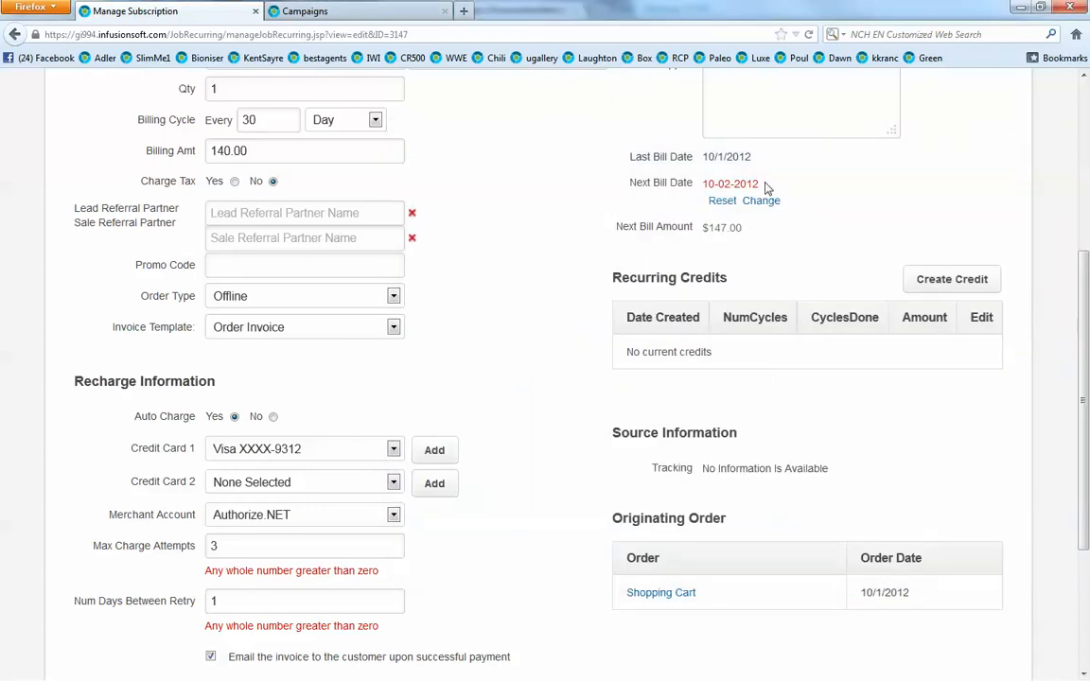
scroll(766, 188, "down", 2)
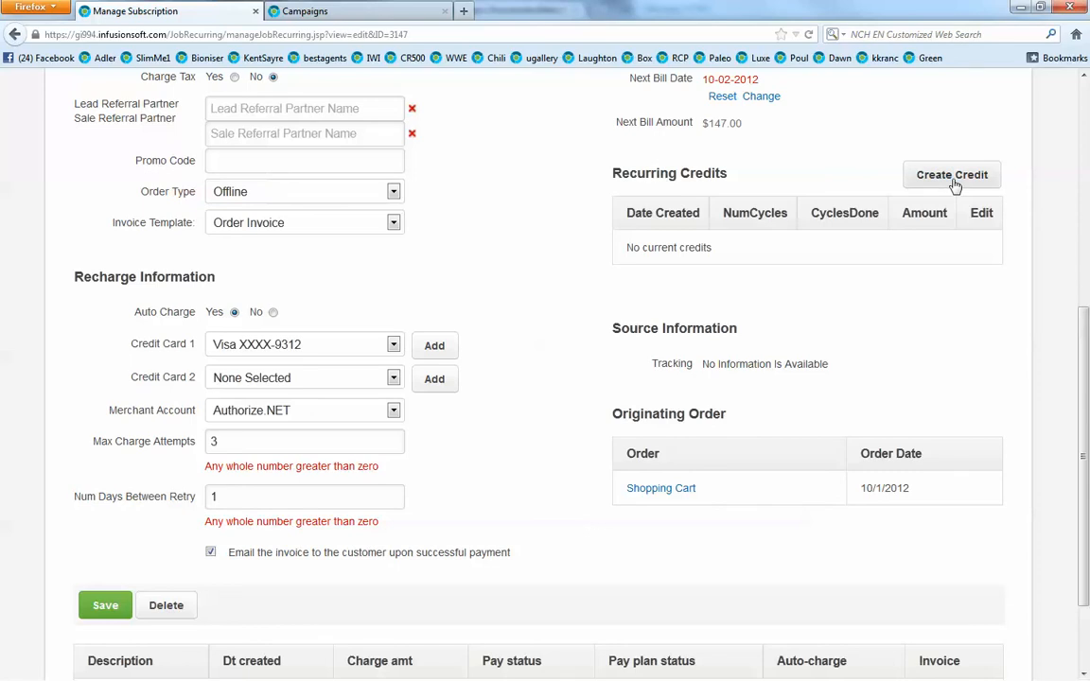
scroll(822, 248, "down", 3)
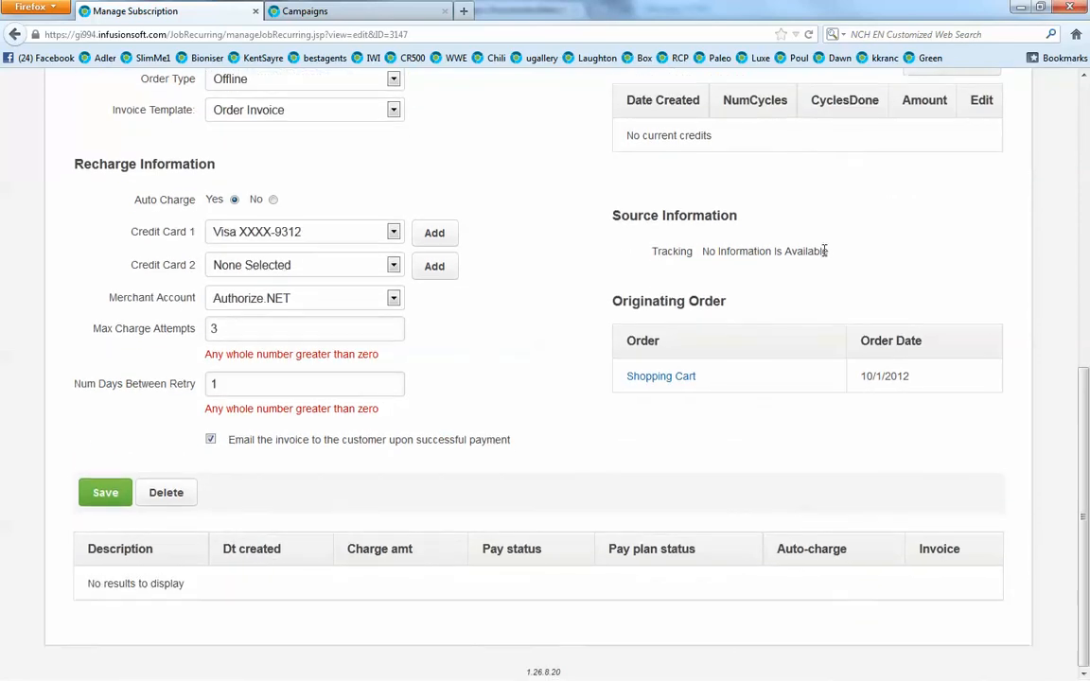
left_click(106, 500)
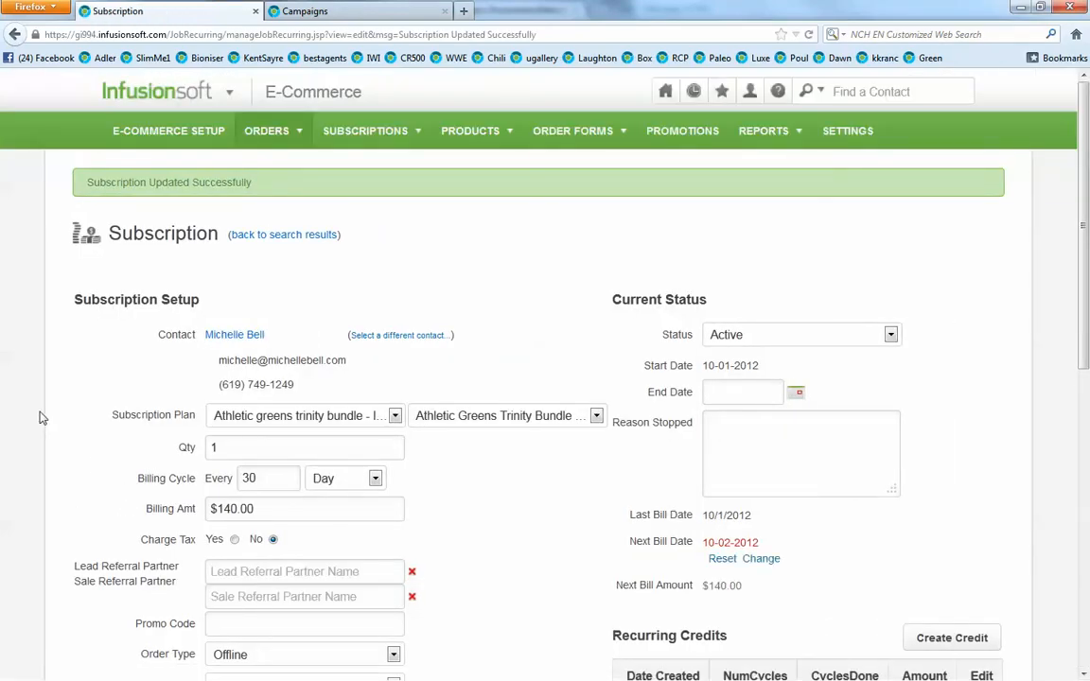
Step: Compare the next bill amount under the current status with the billing amount in the subscription setup
scroll(65, 399, "down", 1)
scroll(66, 397, "down", 3)
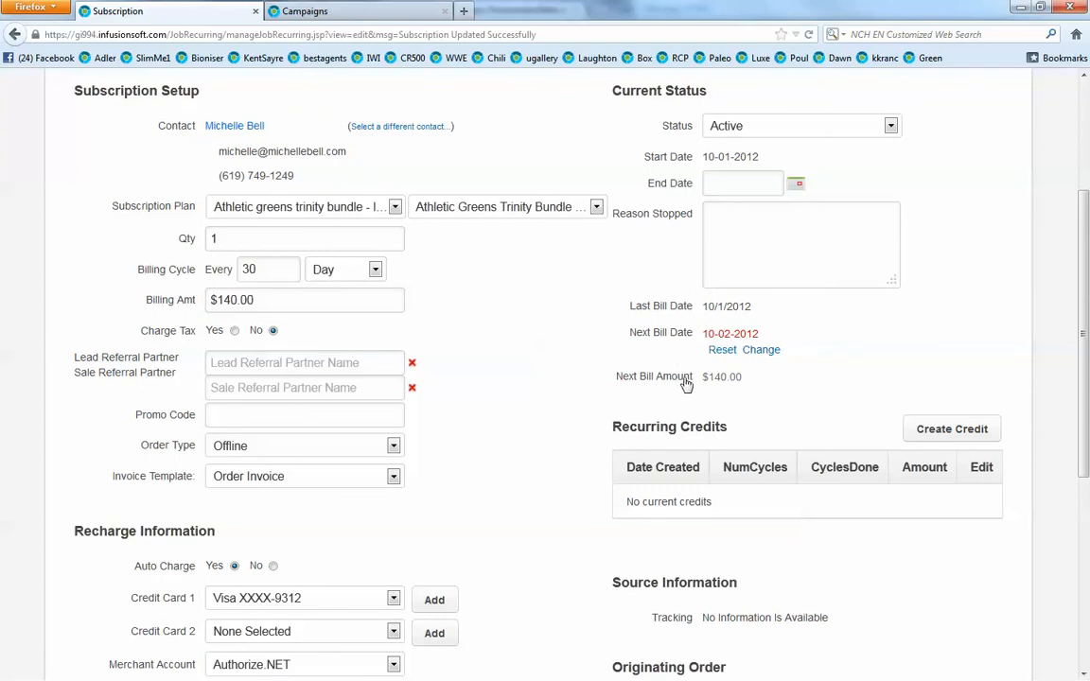
mouse_move(708, 379)
left_mouse_down()
mouse_move(776, 383)
mouse_move(693, 384)
left_mouse_up()
left_click(777, 385)
left_click(769, 401)
left_click_drag(267, 297, 147, 294)
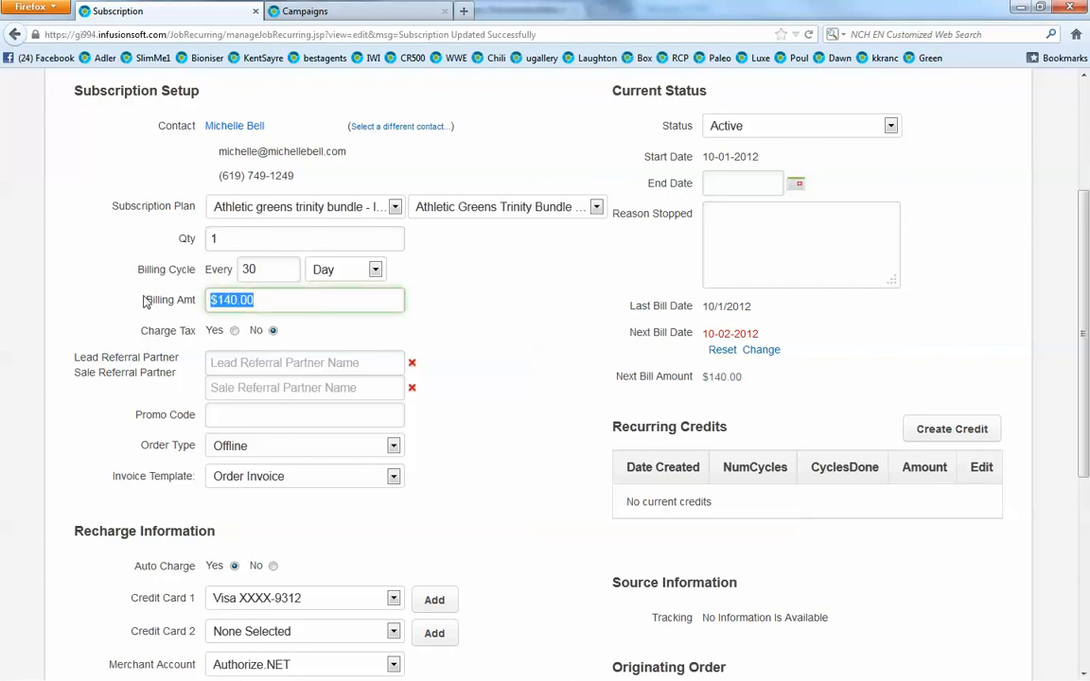
left_click(579, 285)
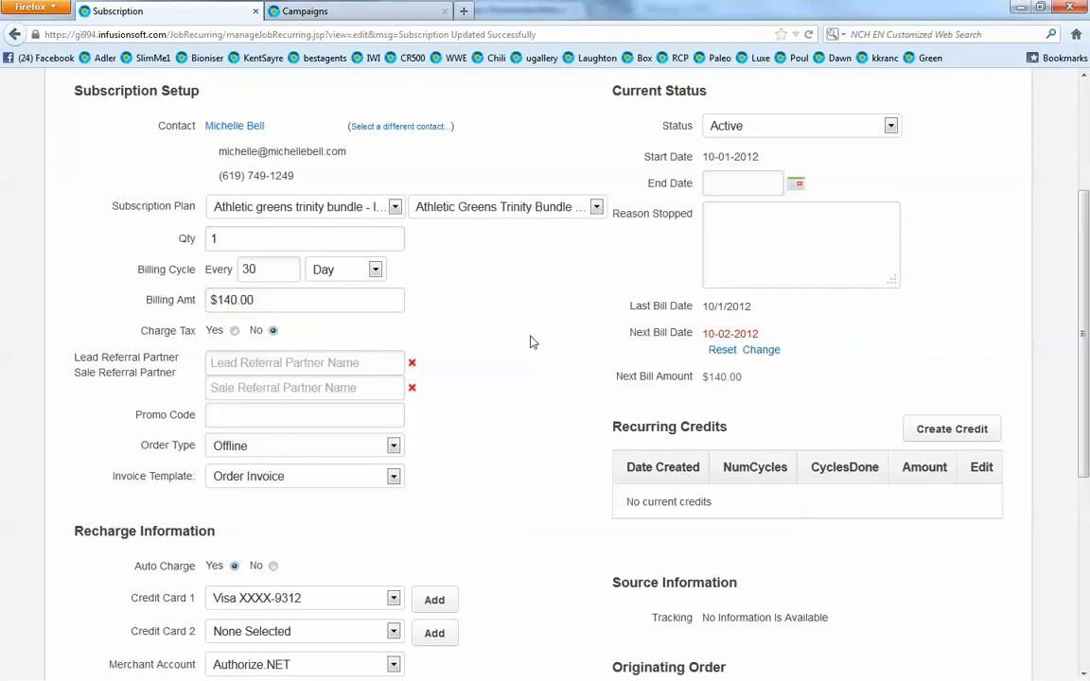
Step: Return from the subscription to the customer's contact record and show its orders
scroll(568, 379, "down", 6)
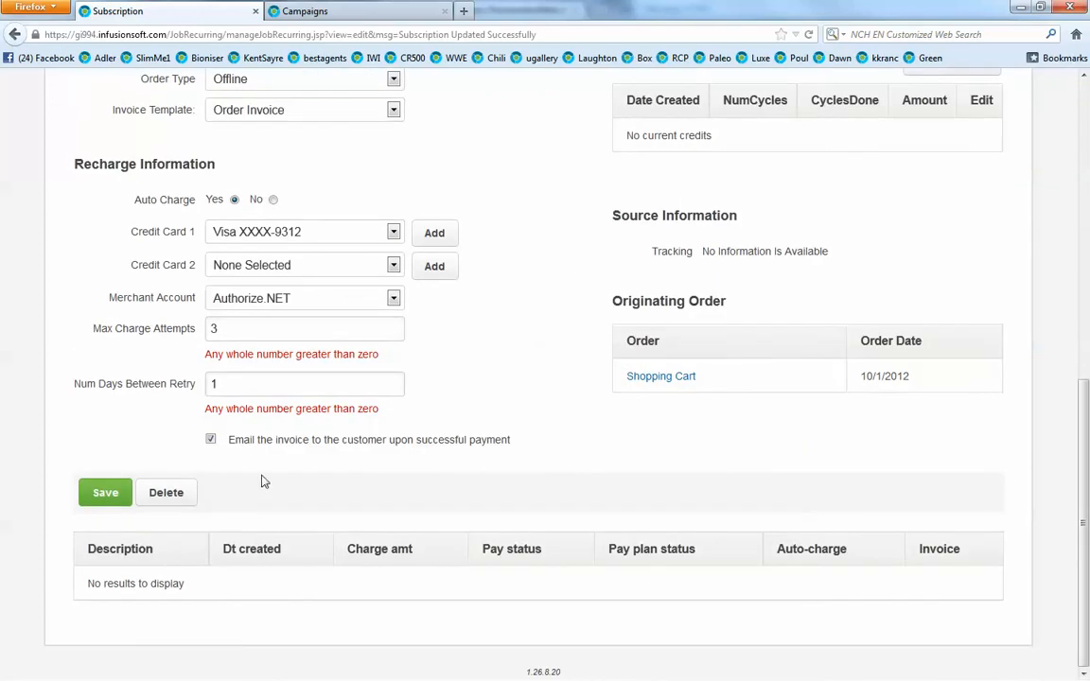
scroll(264, 482, "up", 9)
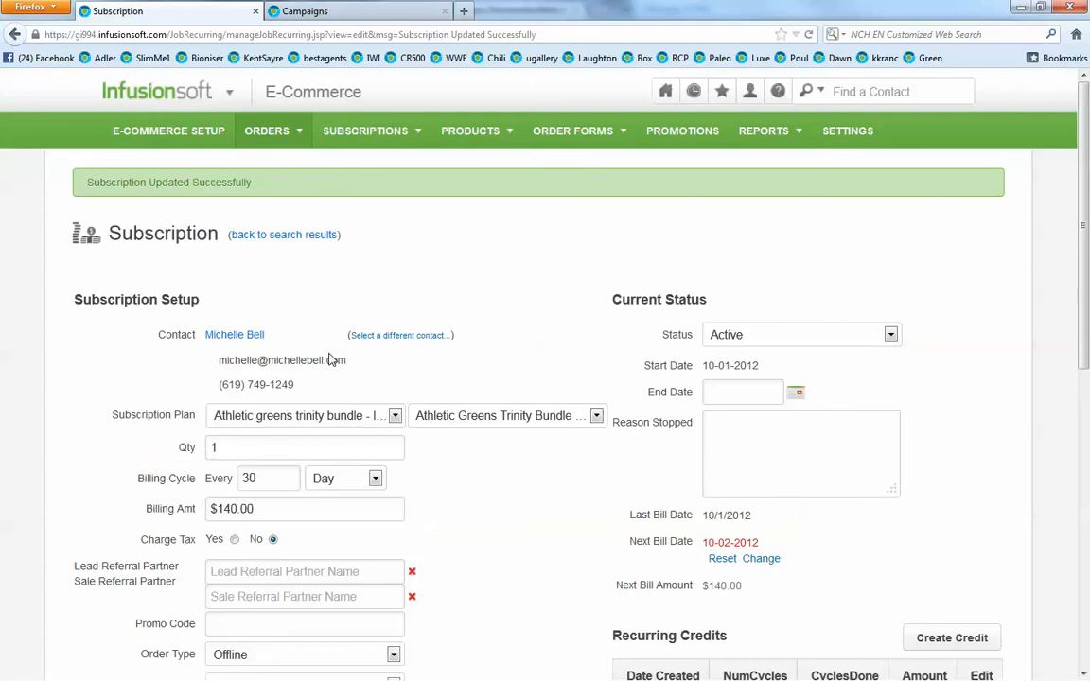
left_click(283, 236)
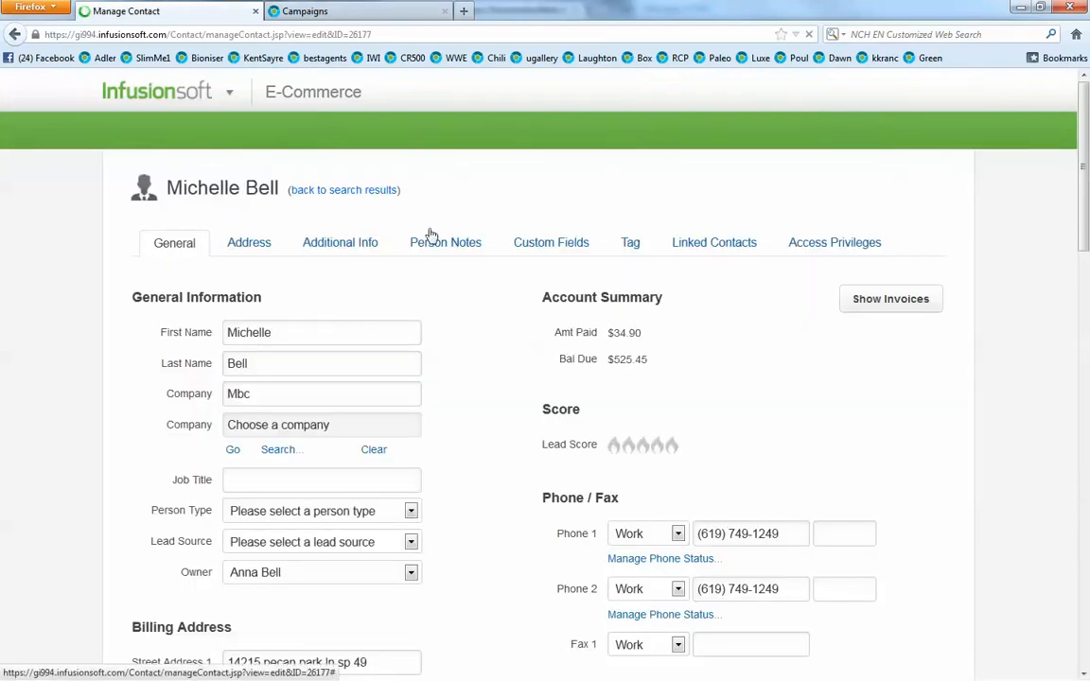
scroll(652, 336, "down", 6)
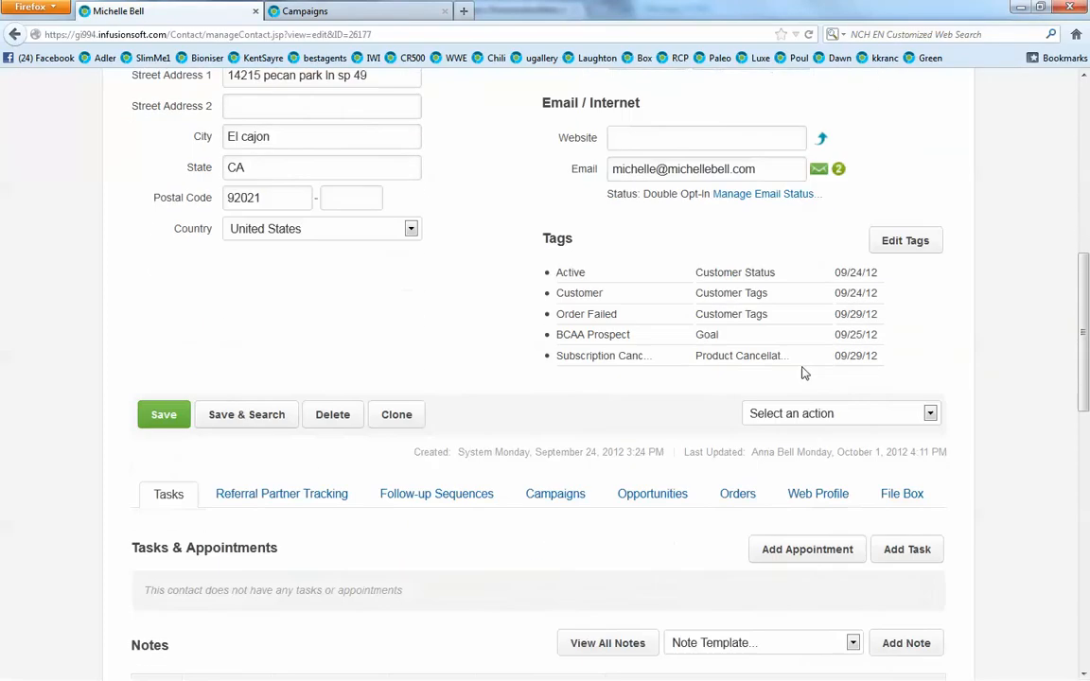
scroll(798, 374, "down", 3)
left_click(735, 253)
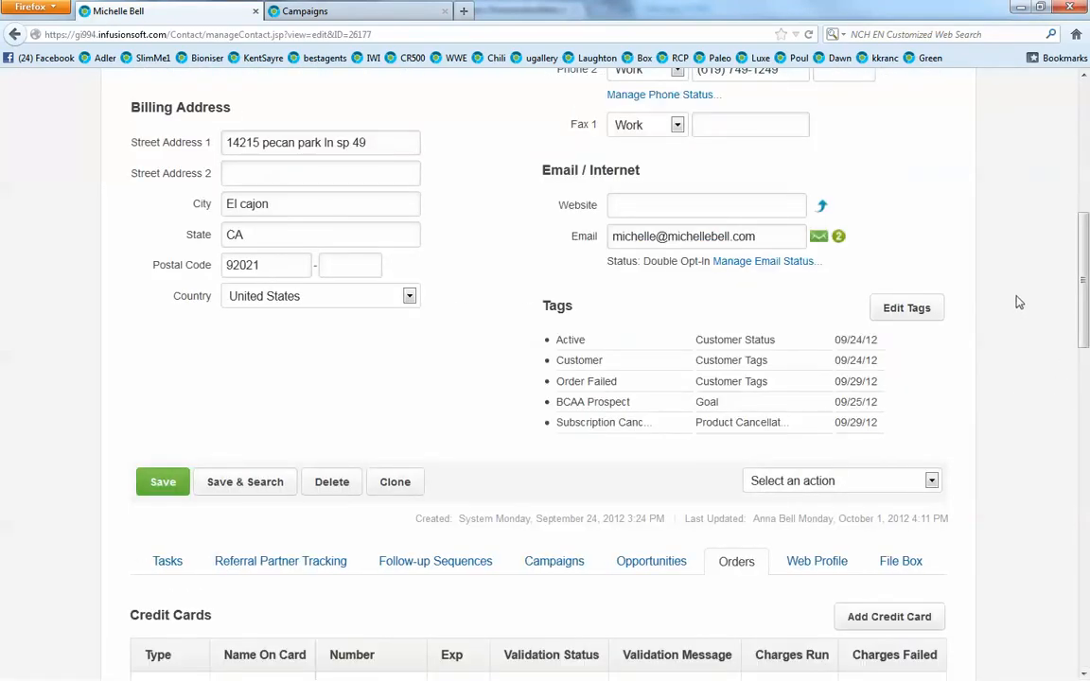
Step: Check the next bill date of the active Athletic Greens Trinity Bundle in the contact's subscriptions list
scroll(1013, 311, "down", 12)
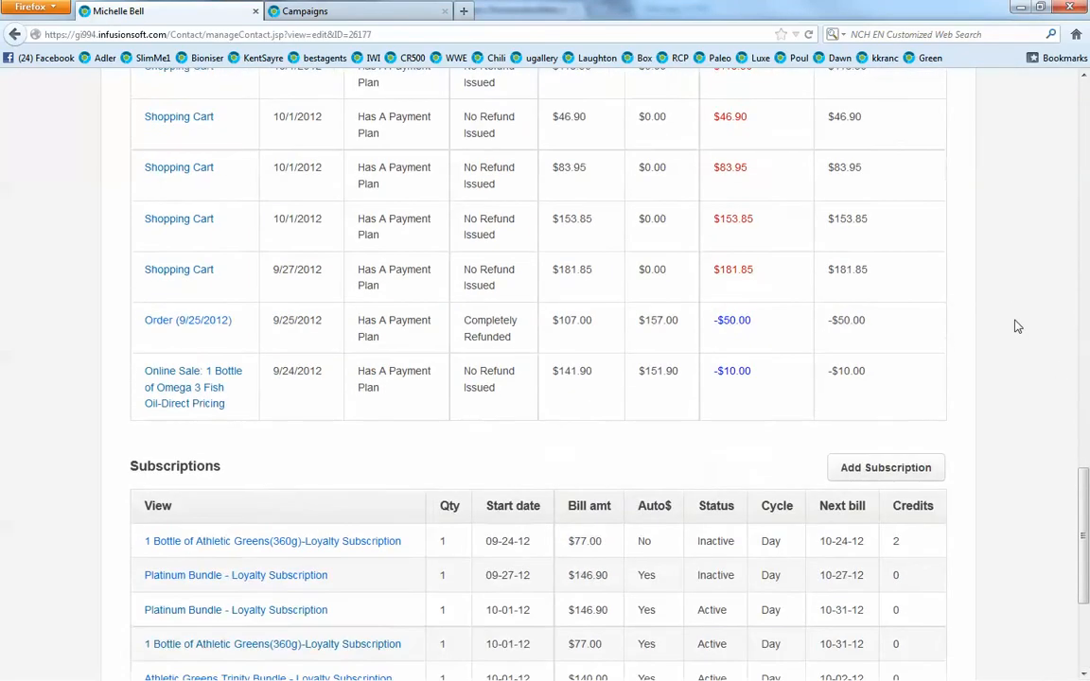
scroll(1017, 327, "down", 5)
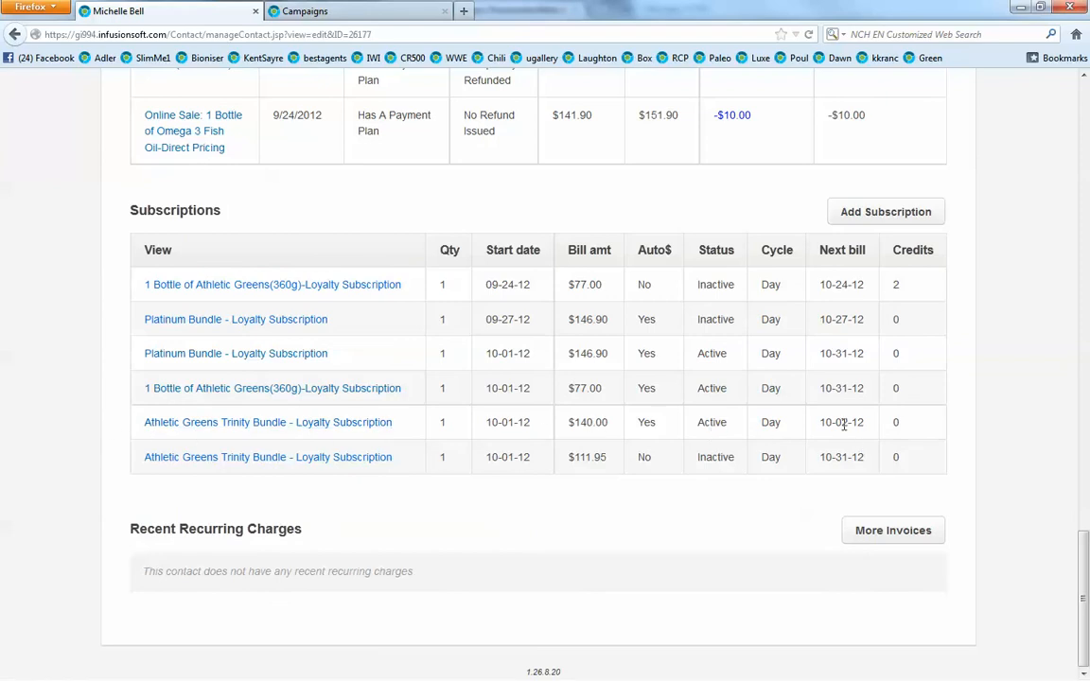
left_click_drag(819, 428, 868, 429)
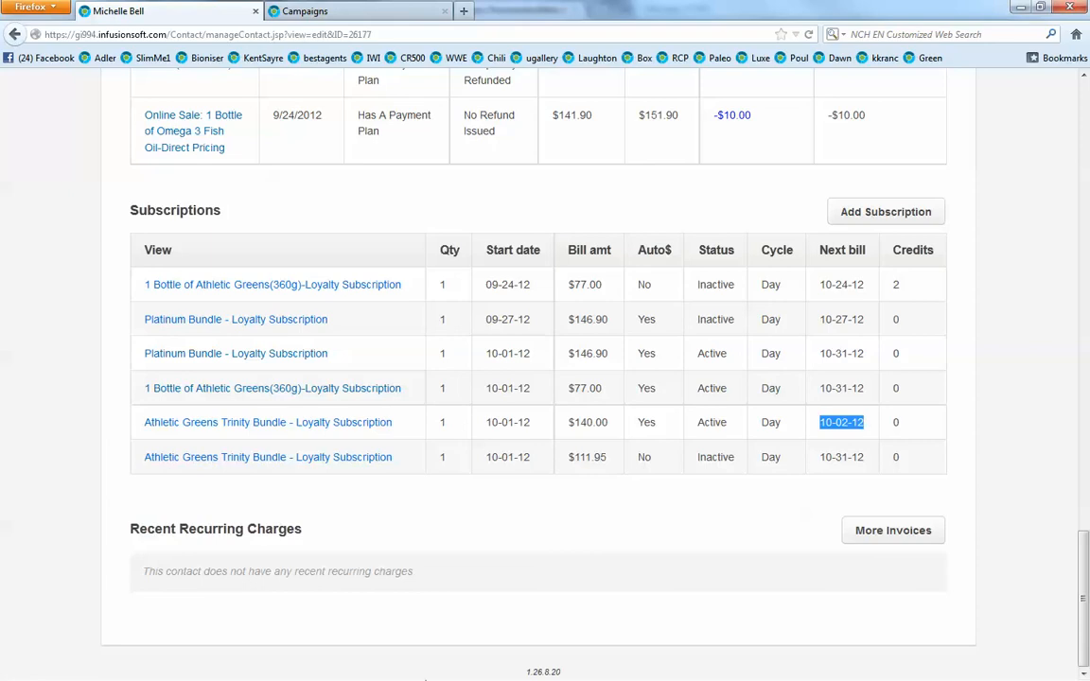